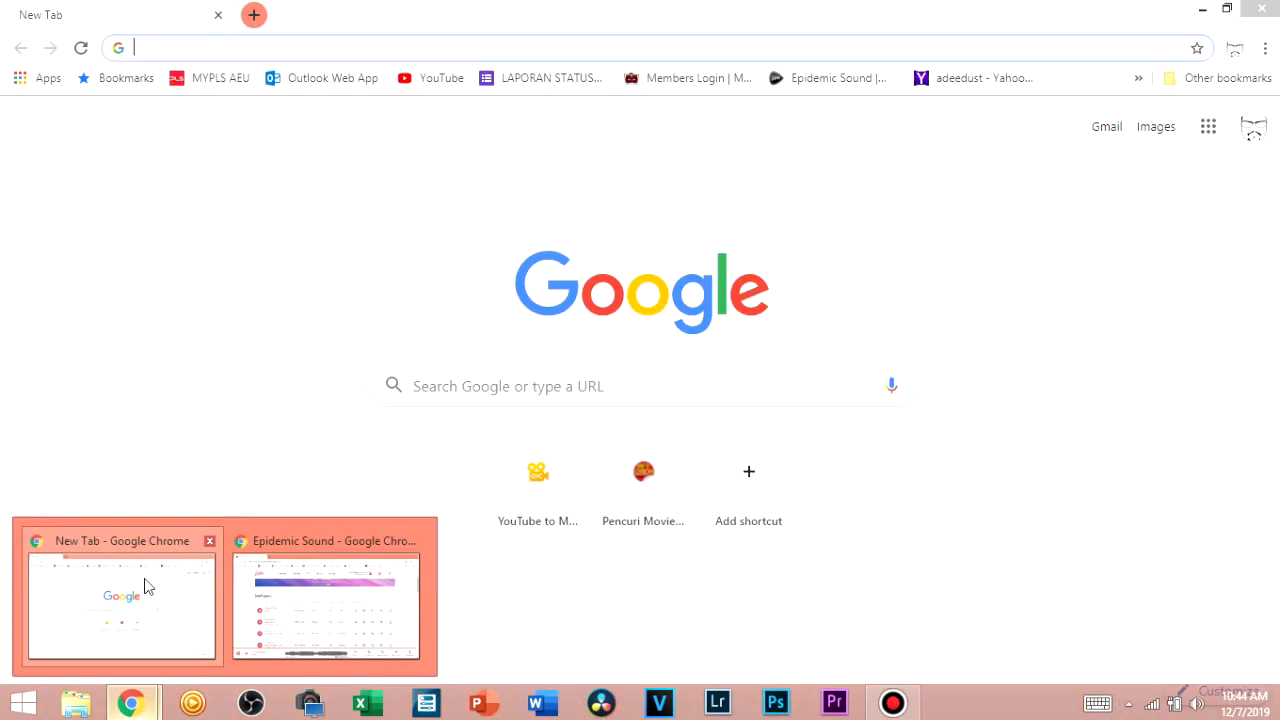
# Load dcs.moe.edu.my in a new Chrome tab to reach the Tapir Hero login page
pyautogui.click(145, 586)
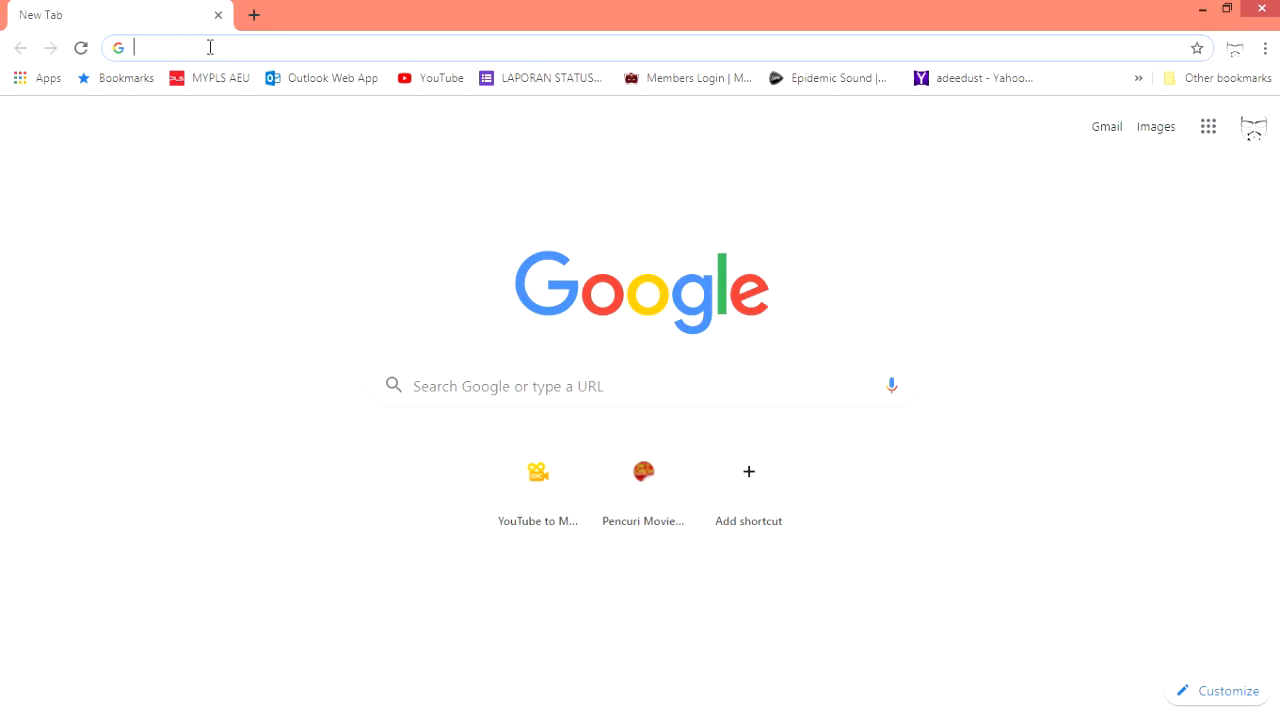
pyautogui.write('dcs')
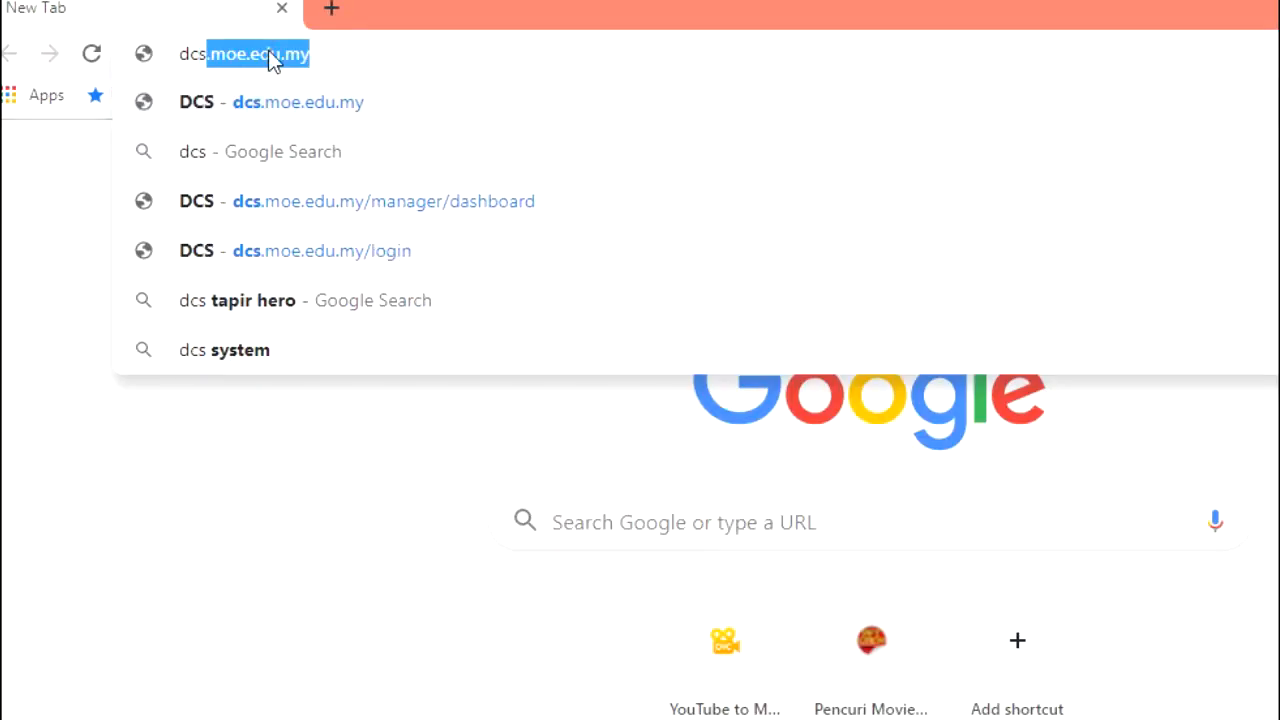
pyautogui.write('.moe')
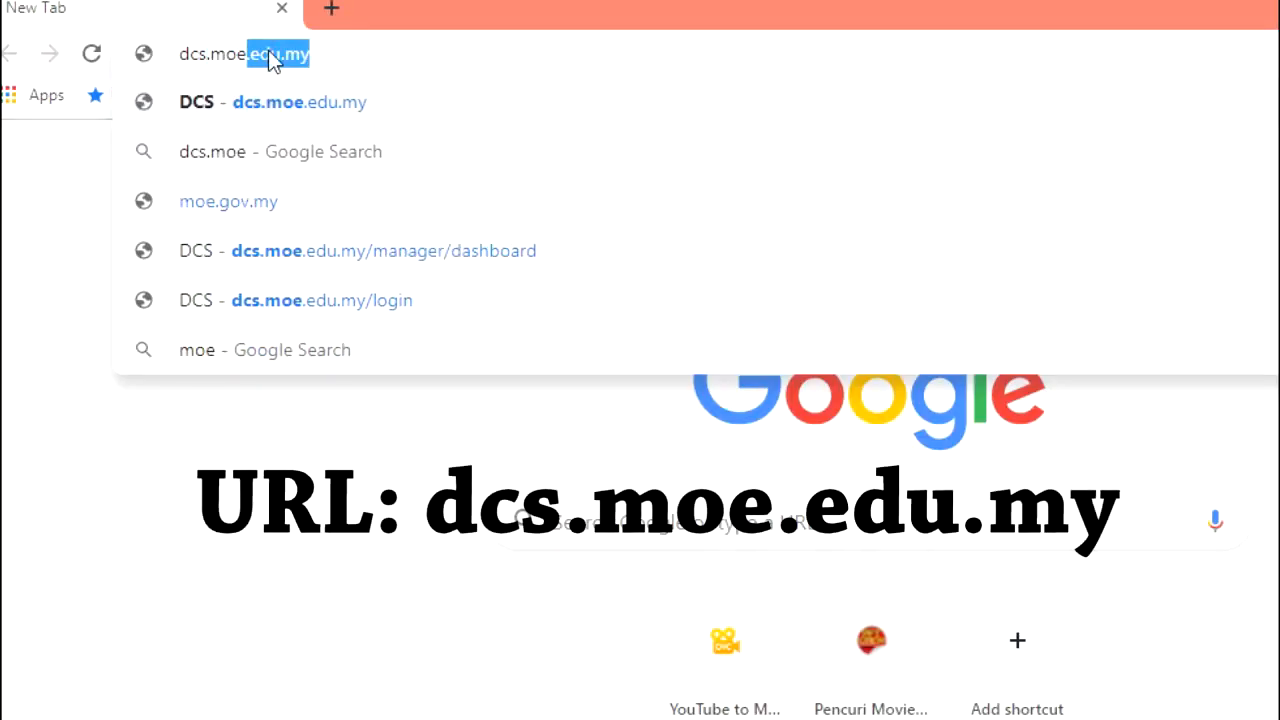
pyautogui.write('.ed')
pyautogui.press('BackSpace')
pyautogui.write('edu')
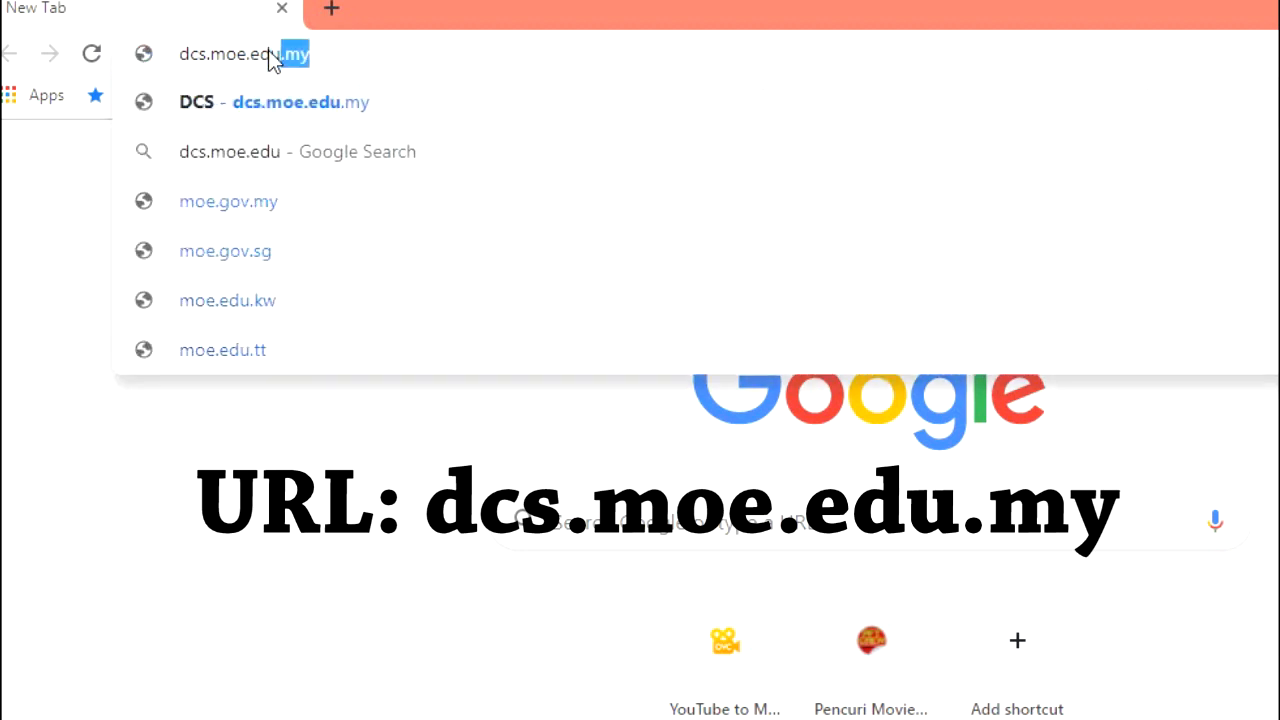
pyautogui.write('.my')
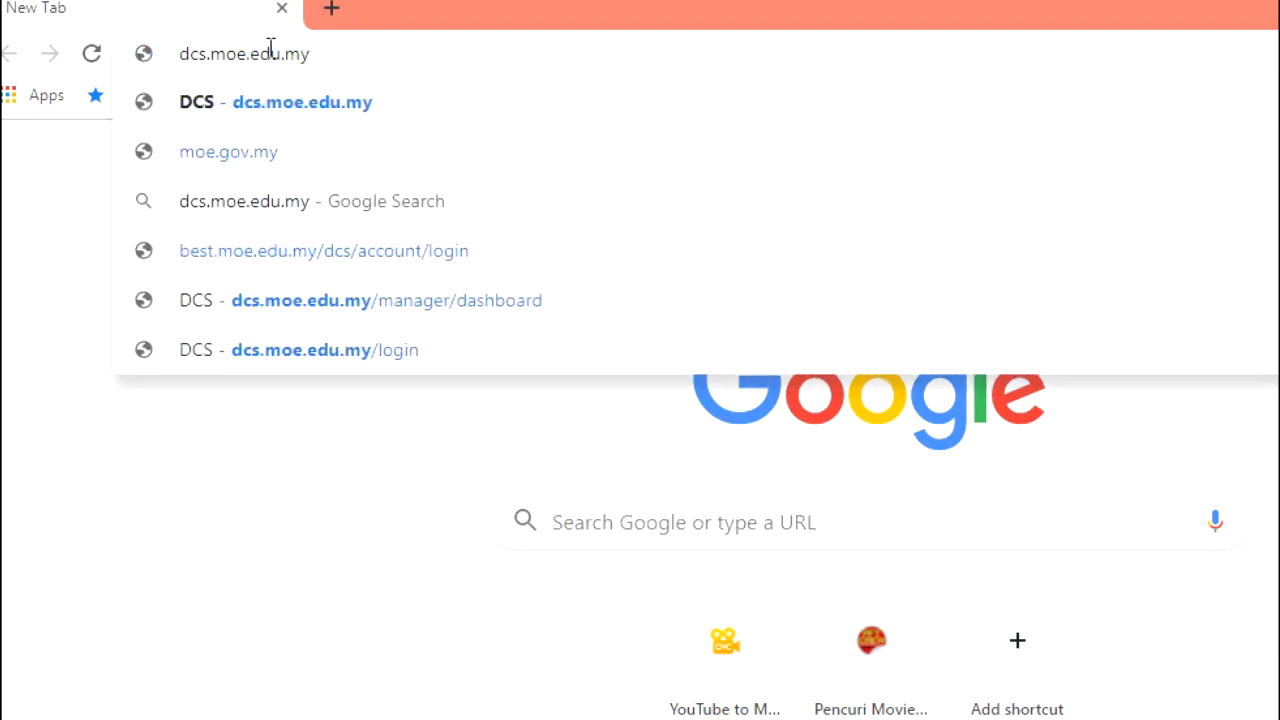
pyautogui.press('Return')
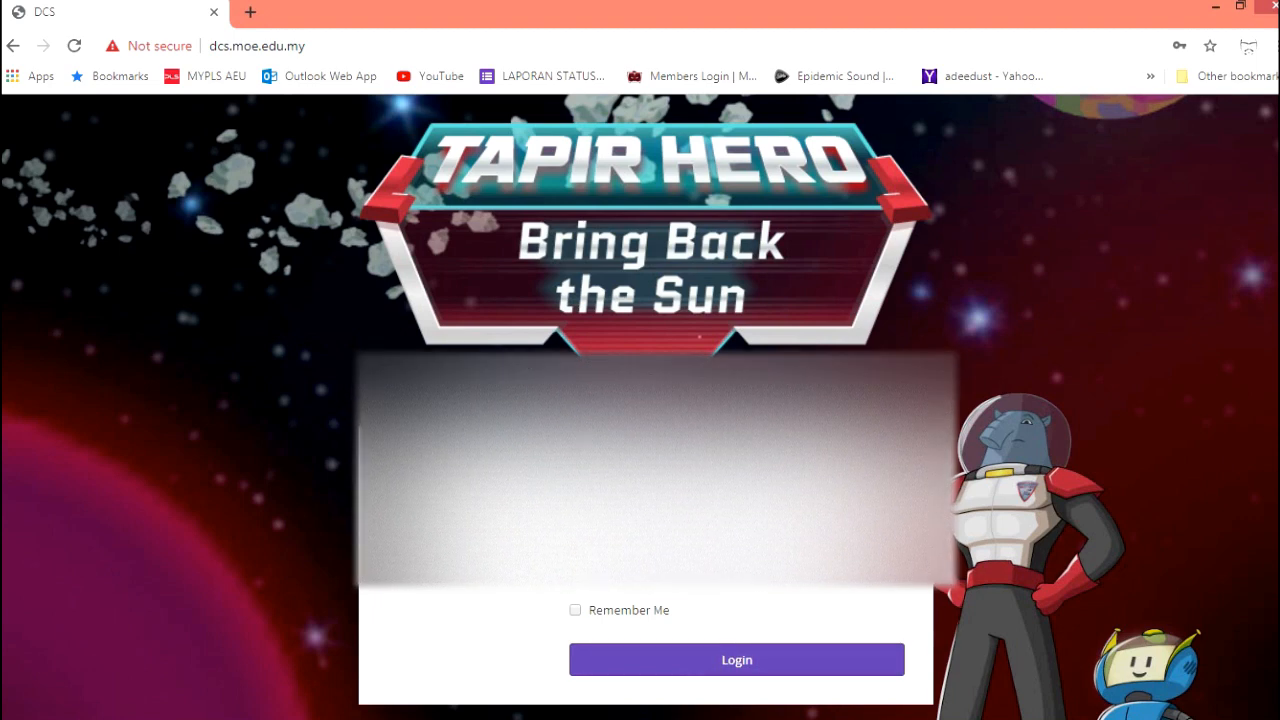
# Log in to DCS as the school manager and view the still-empty Teacher List
pyautogui.click(763, 671)
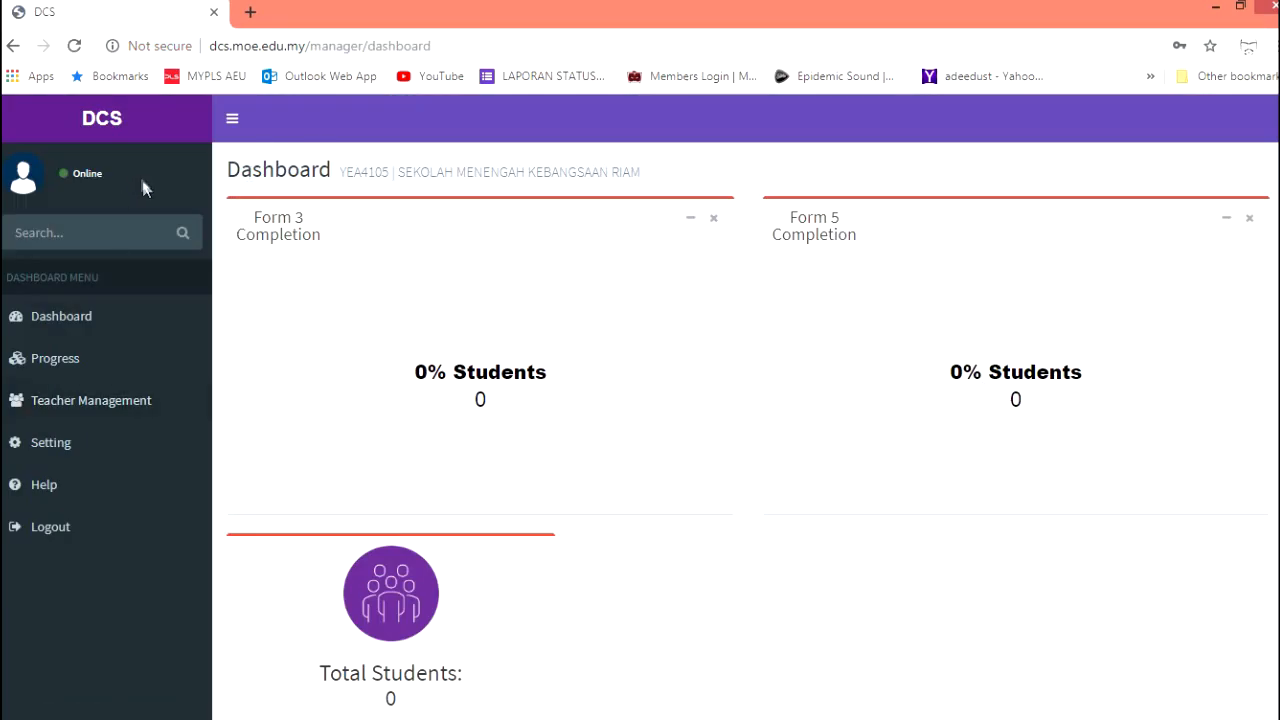
pyautogui.scroll(-2, 720, 605)
pyautogui.scroll(2, 721, 598)
pyautogui.scroll(-2, 720, 595)
pyautogui.scroll(2, 690, 565)
pyautogui.click(125, 420)
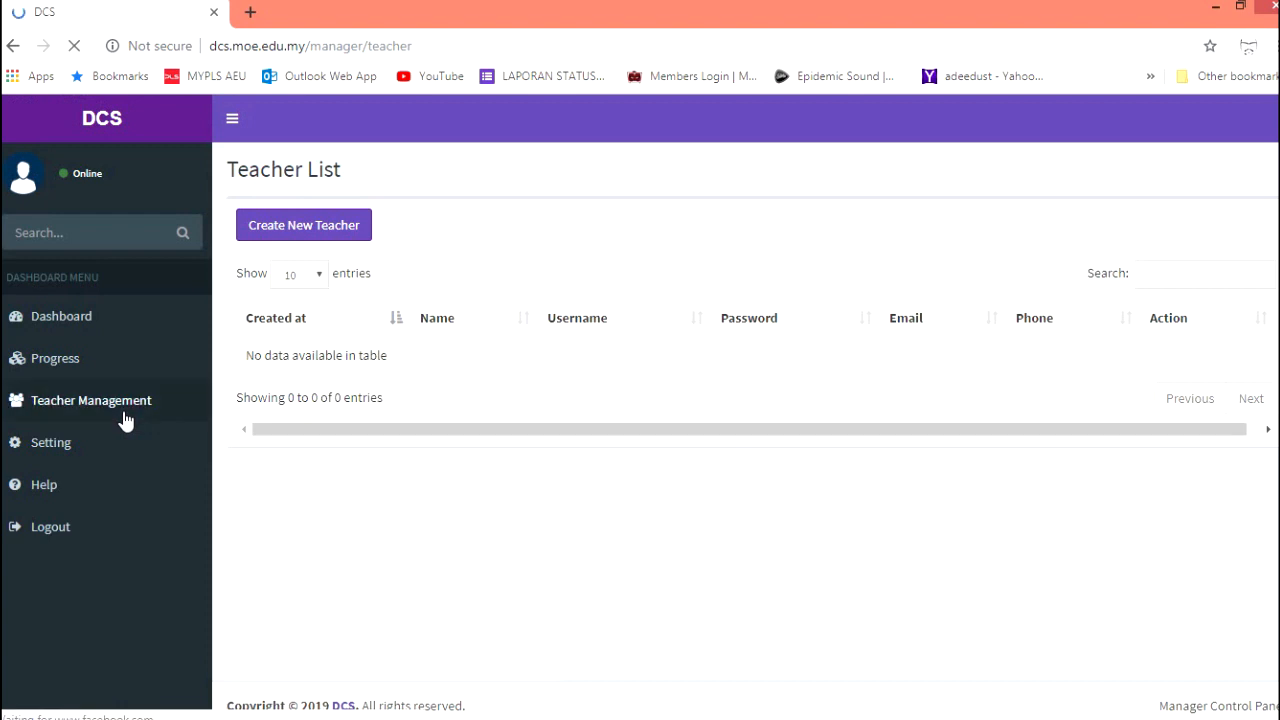
pyautogui.click(96, 354)
# Scroll through the Edit Profile fields under Setting, then go back to the Dashboard
pyautogui.click(77, 450)
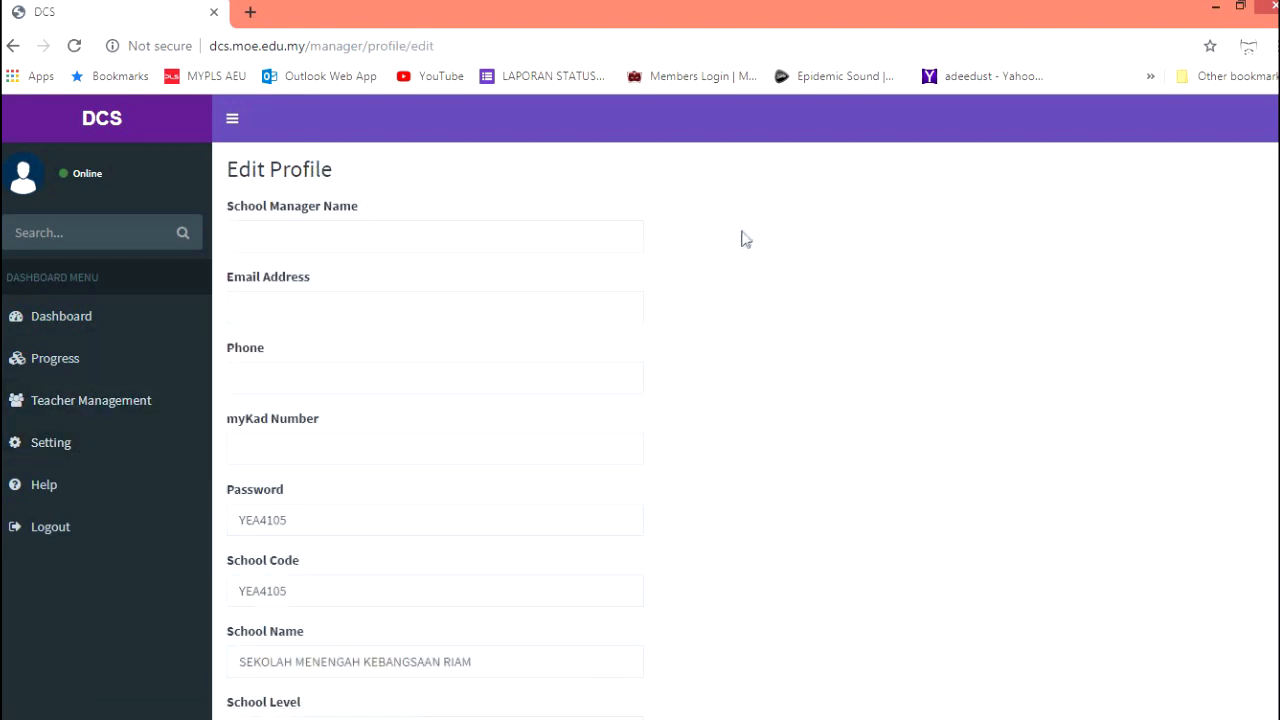
pyautogui.scroll(-5, 743, 234)
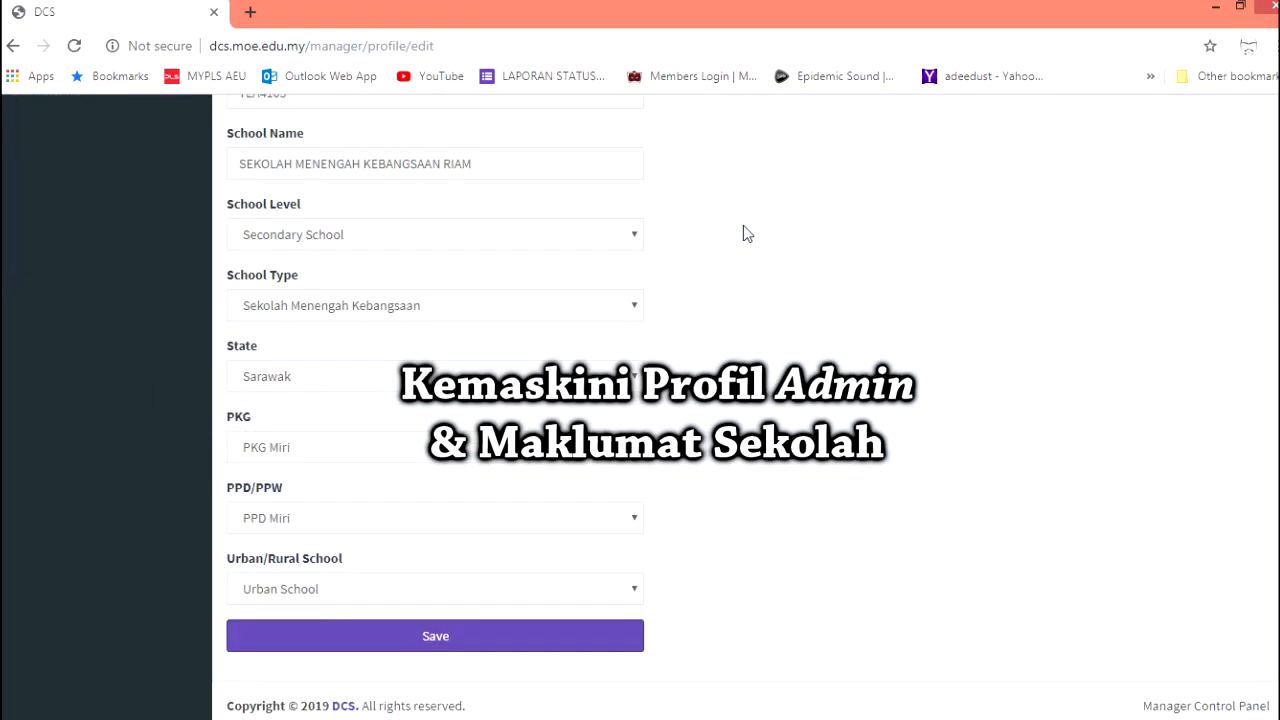
pyautogui.scroll(5, 743, 234)
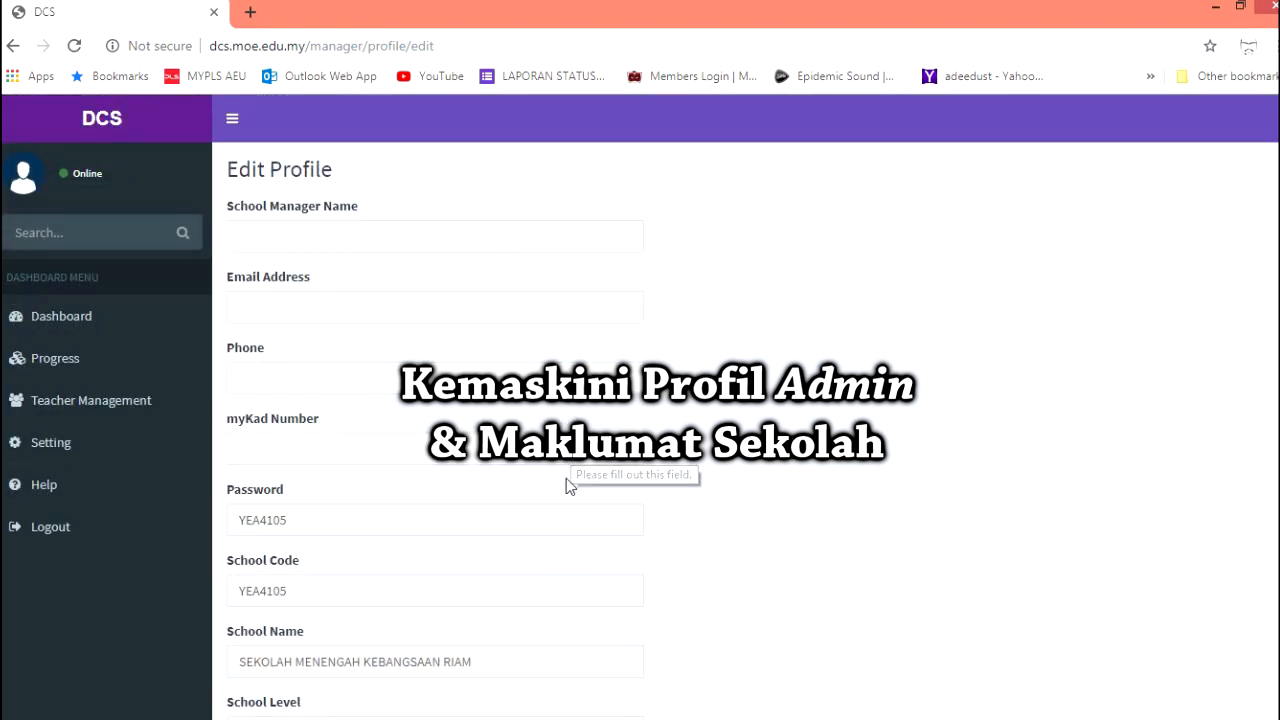
pyautogui.scroll(-3, 551, 529)
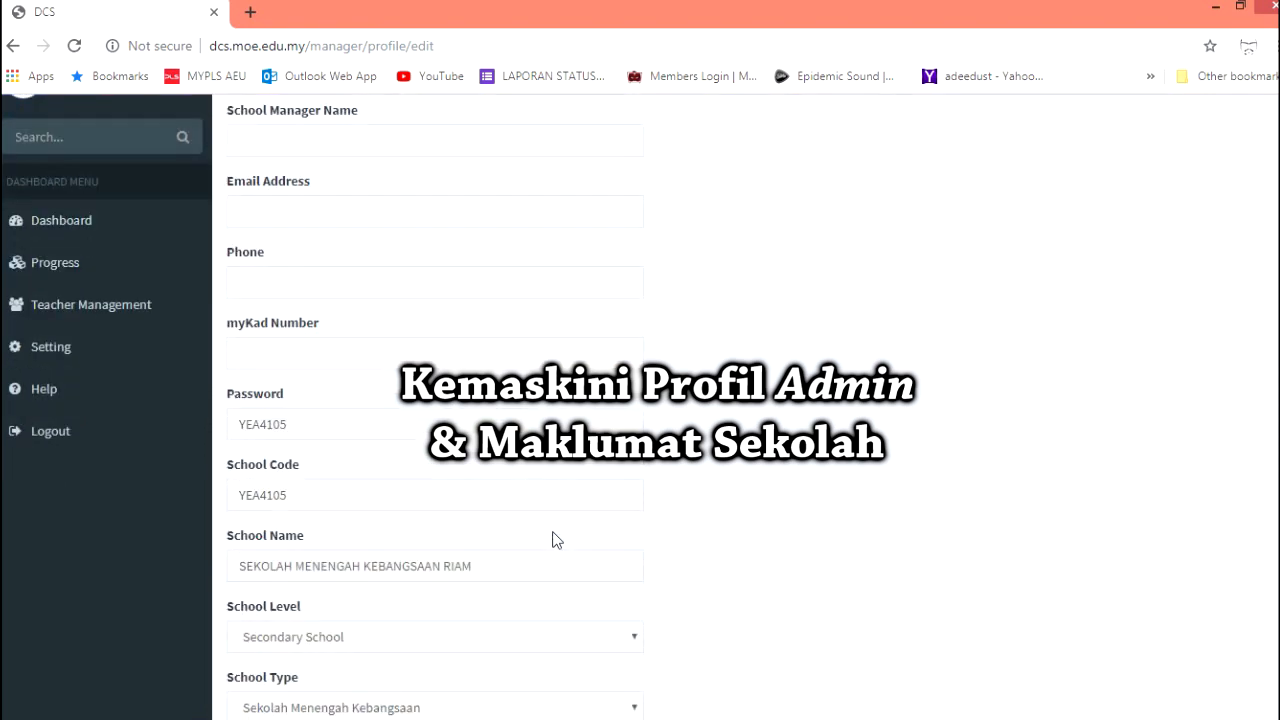
pyautogui.scroll(-2, 551, 529)
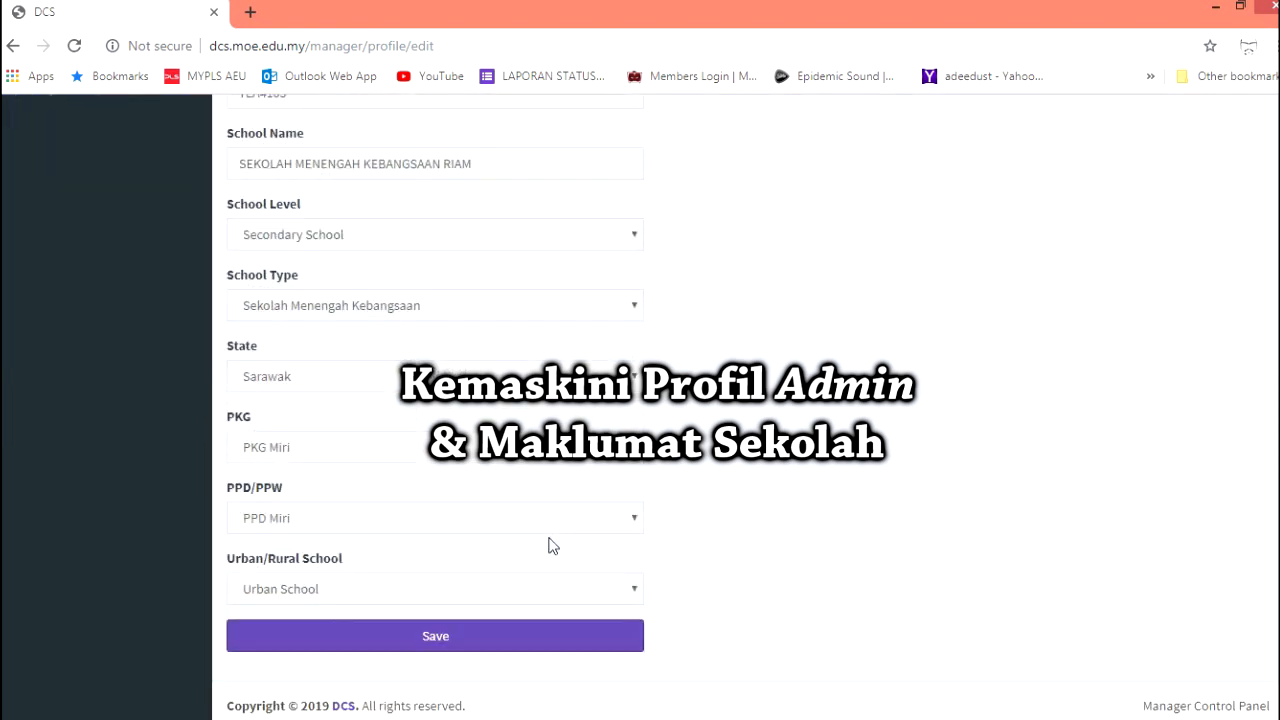
pyautogui.scroll(5, 550, 544)
pyautogui.scroll(-5, 366, 454)
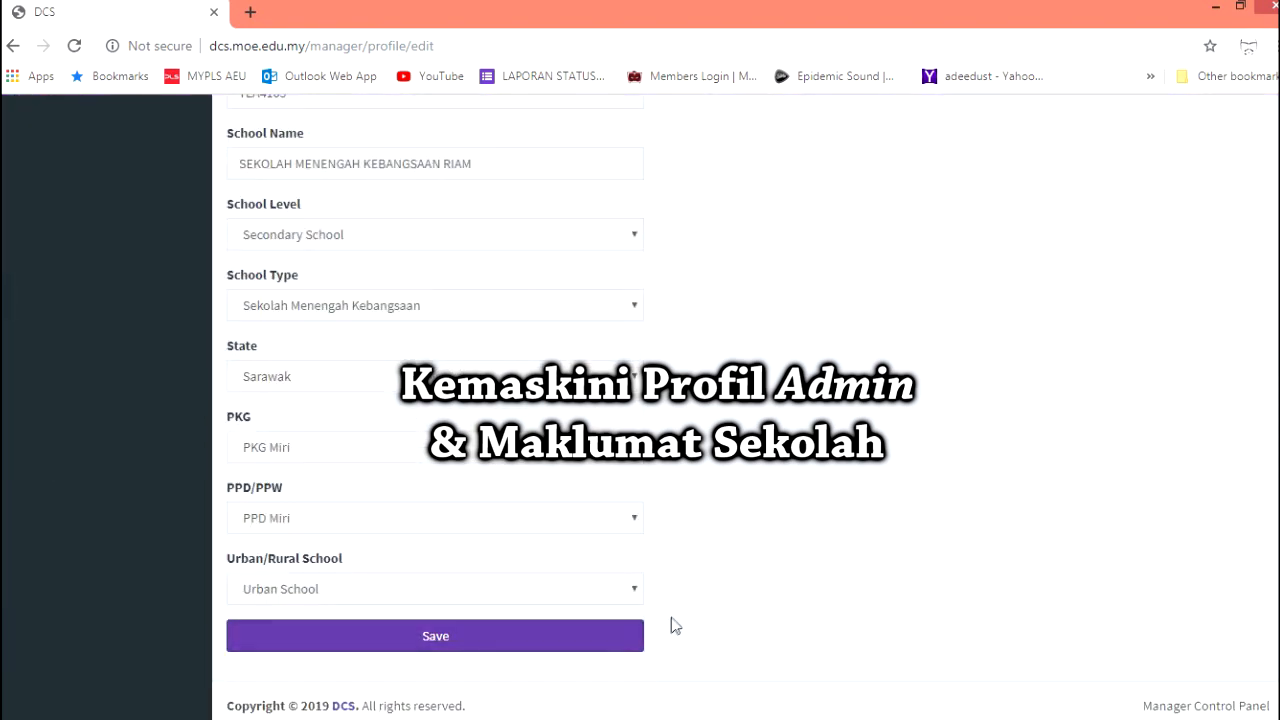
pyautogui.scroll(5, 674, 609)
pyautogui.click(86, 318)
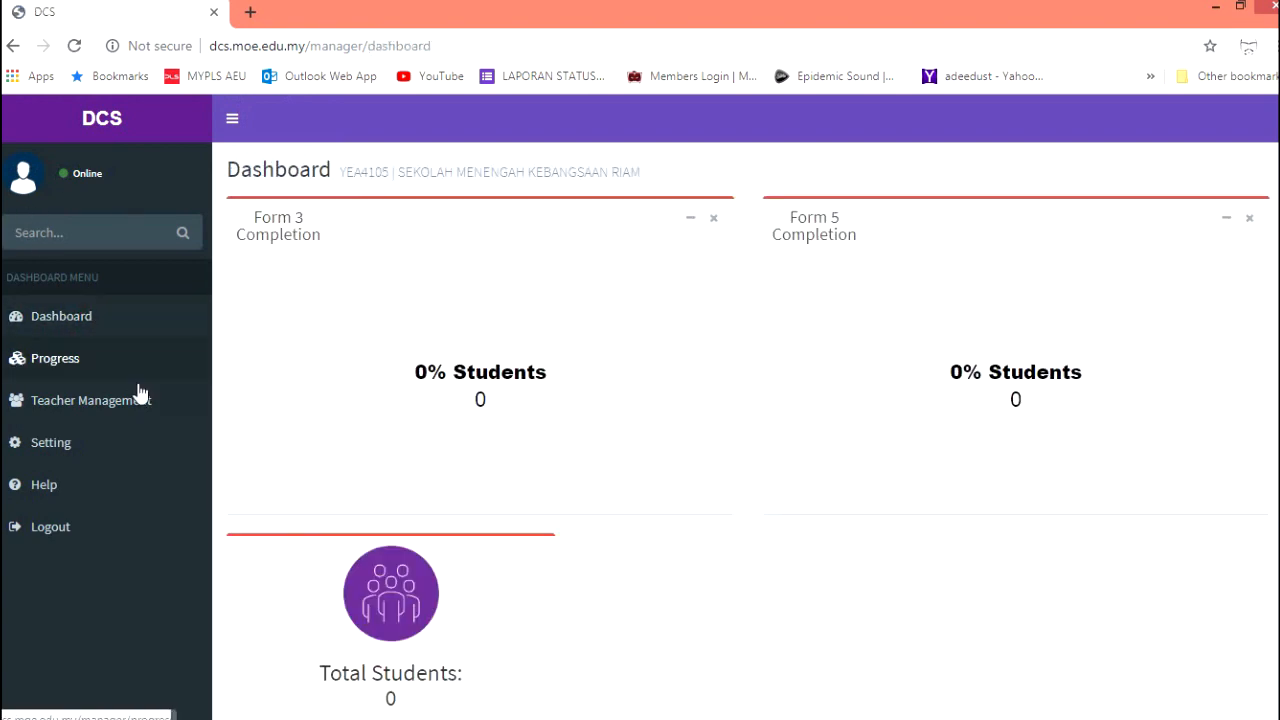
# Create a new teacher account under Create New Teacher using the teacher's name
pyautogui.click(75, 401)
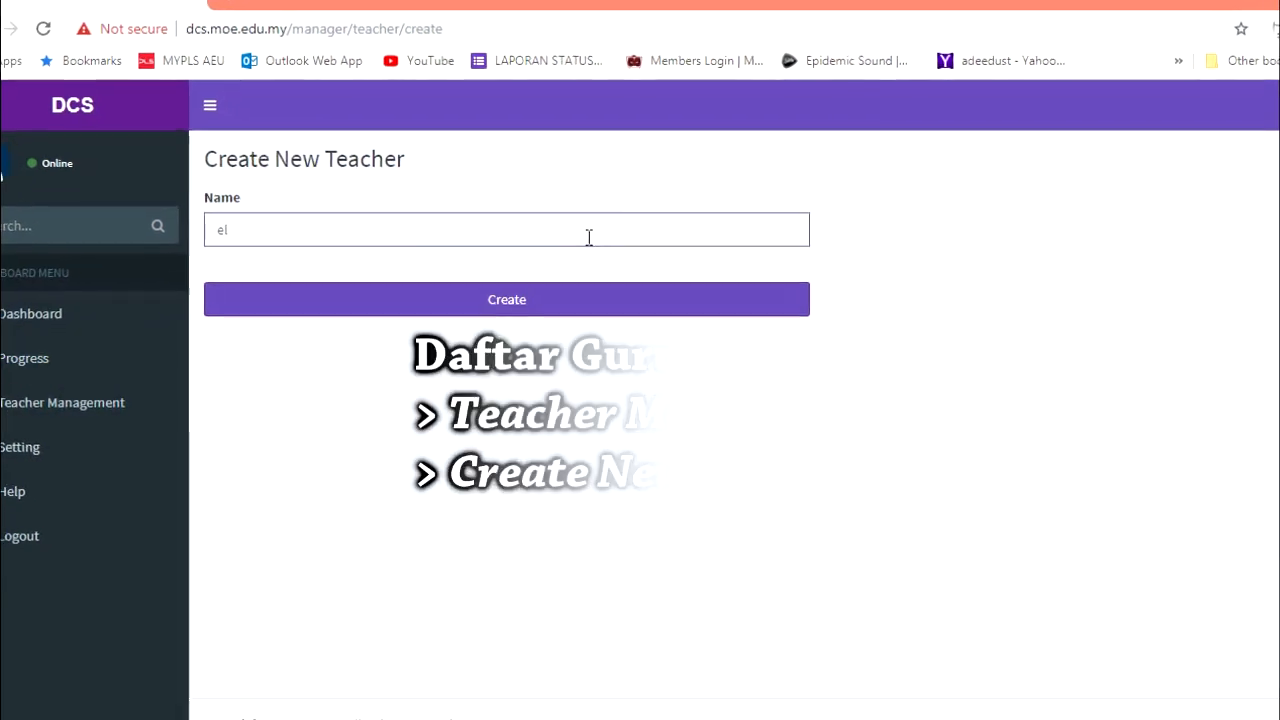
pyautogui.press('BackSpace')
pyautogui.press('BackSpace')
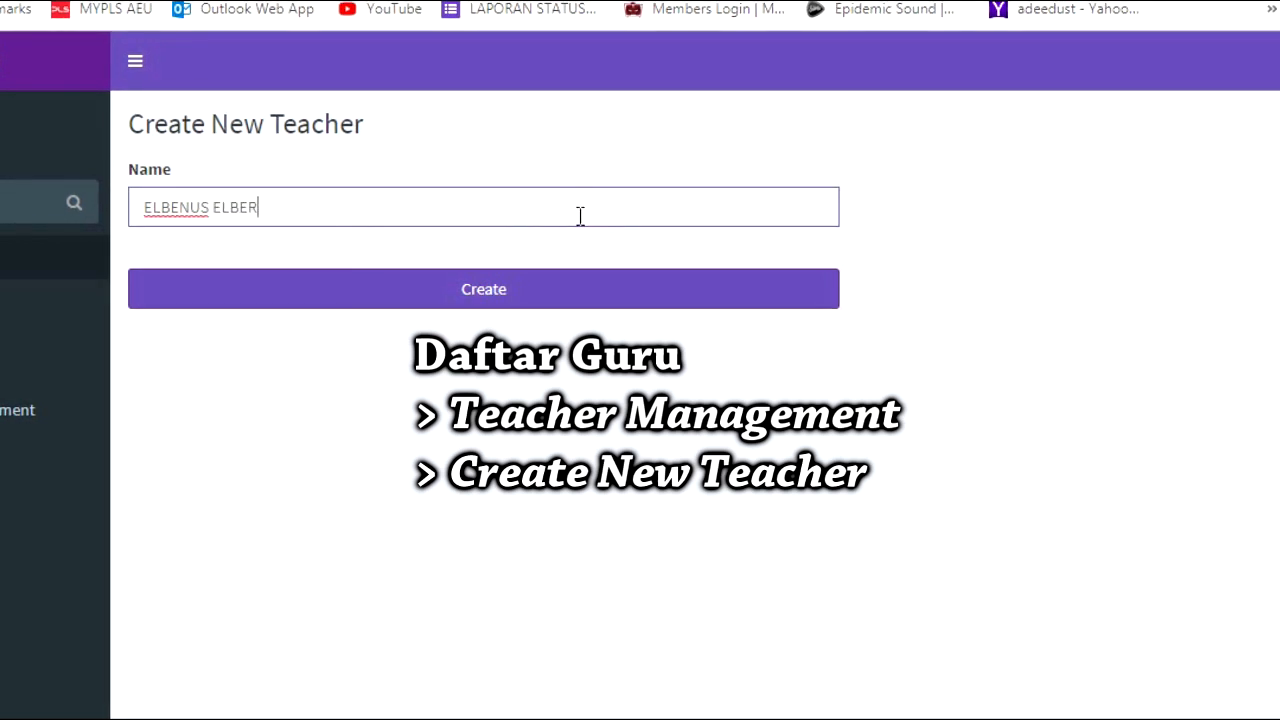
pyautogui.click(520, 307)
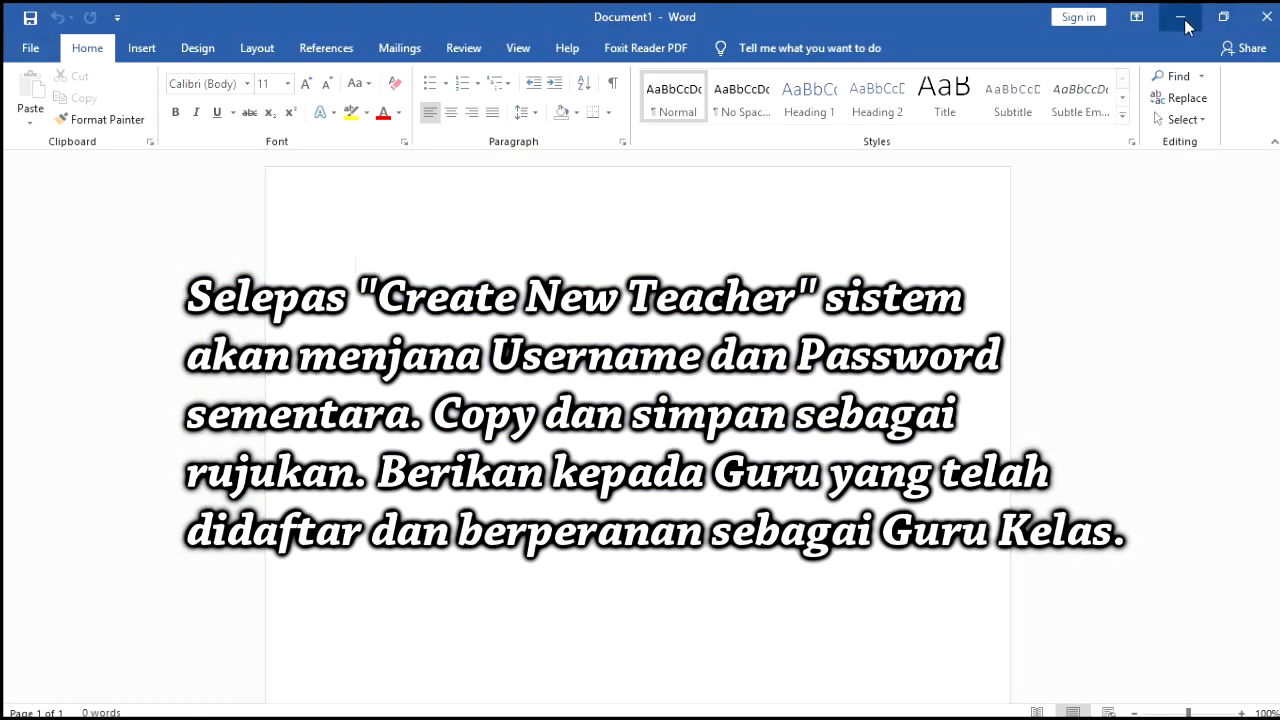
# Paste the Teacher List screenshot onto a landscape Word page, then return to DCS in Chrome
pyautogui.click(1184, 20)
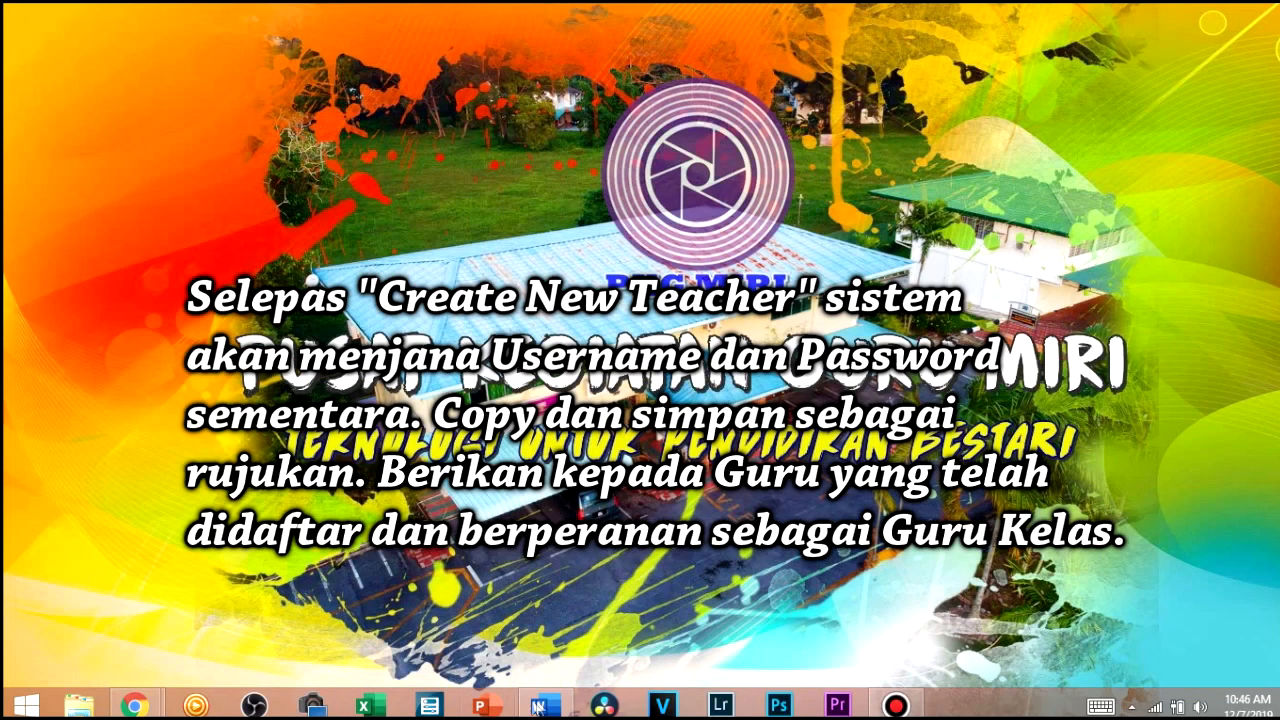
pyautogui.click(540, 706)
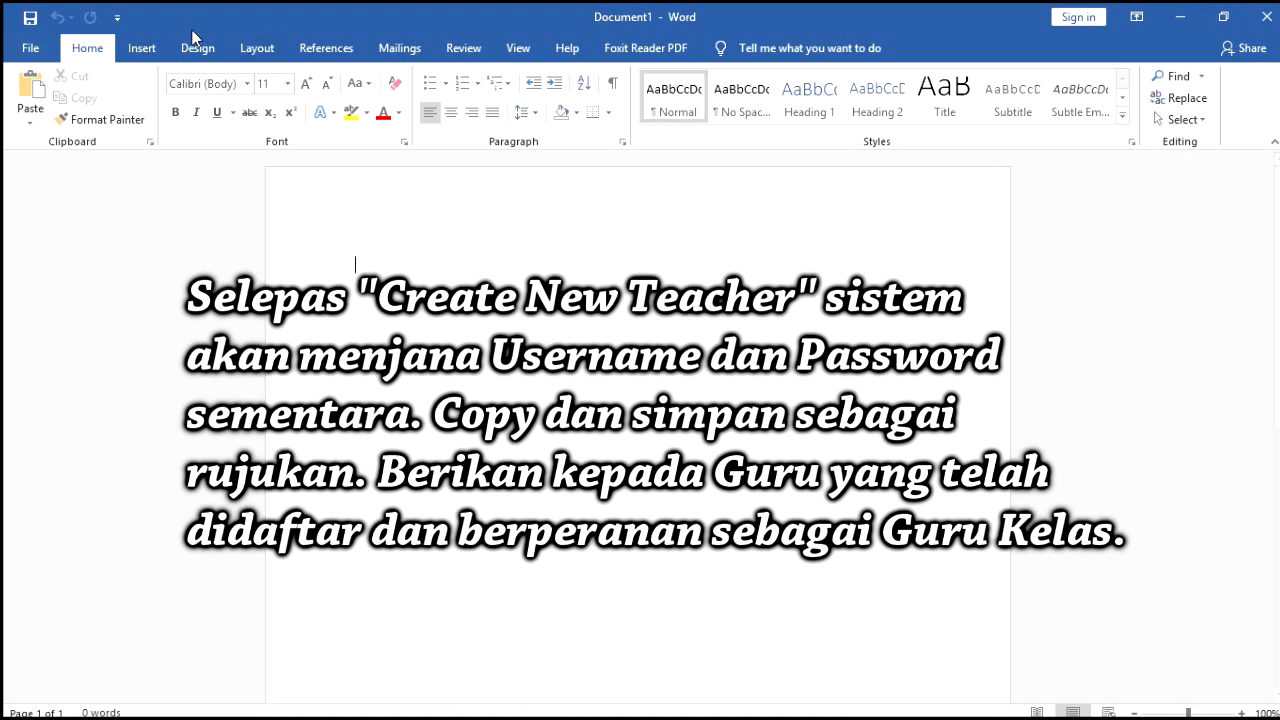
pyautogui.click(257, 48)
pyautogui.click(70, 108)
pyautogui.click(123, 186)
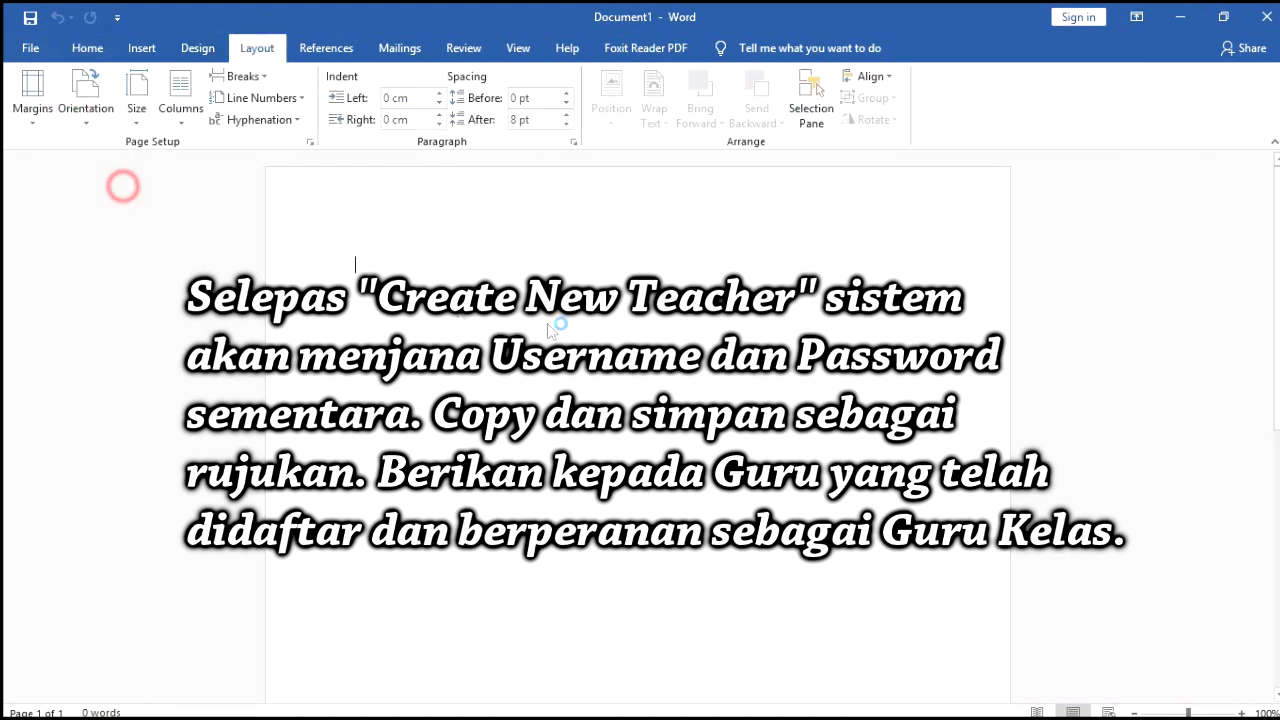
pyautogui.hotkey('ctrl', 'v')
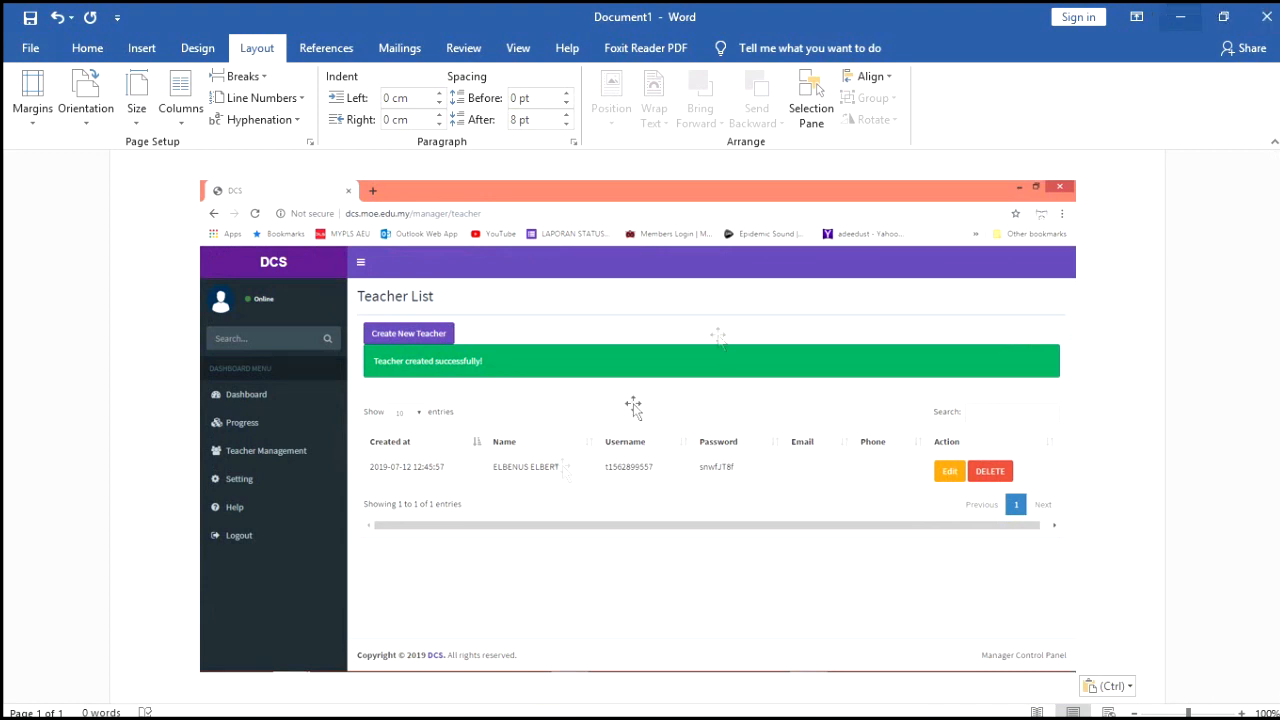
pyautogui.click(1189, 14)
pyautogui.moveTo(133, 705)
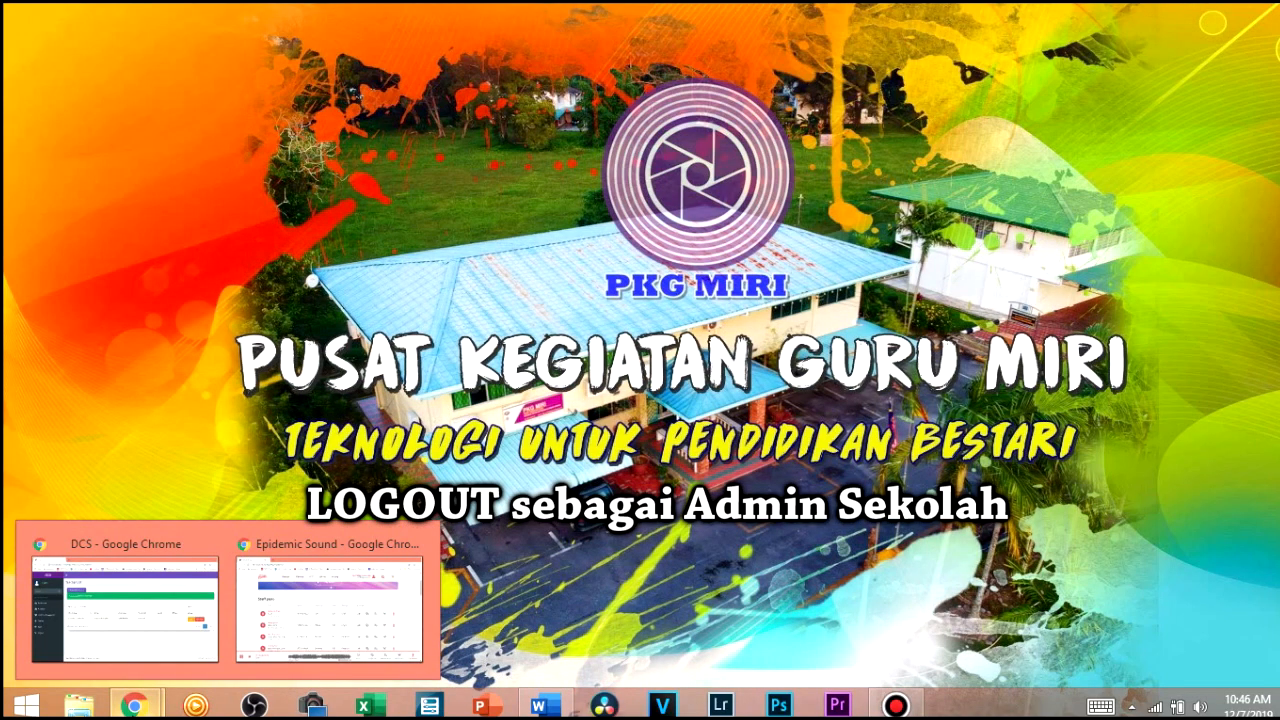
pyautogui.click(214, 546)
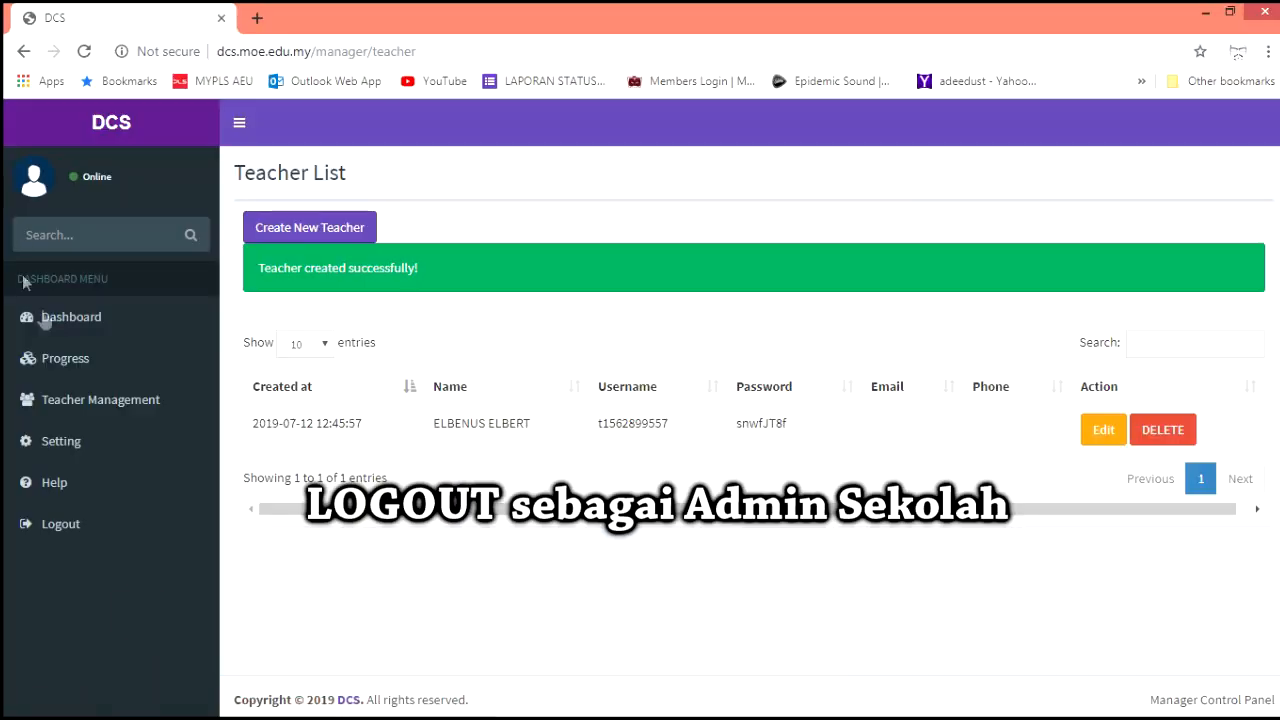
# Log out of the admin account and sign in with the teacher's temporary username and password
pyautogui.click(60, 524)
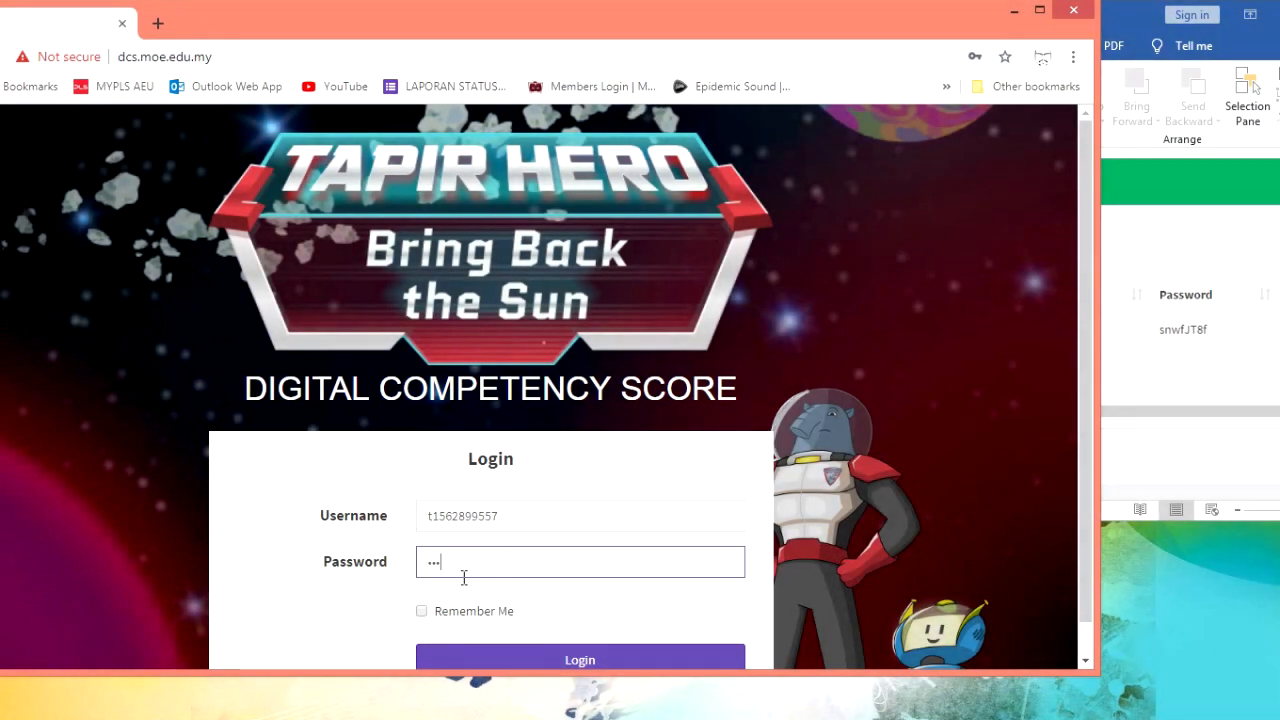
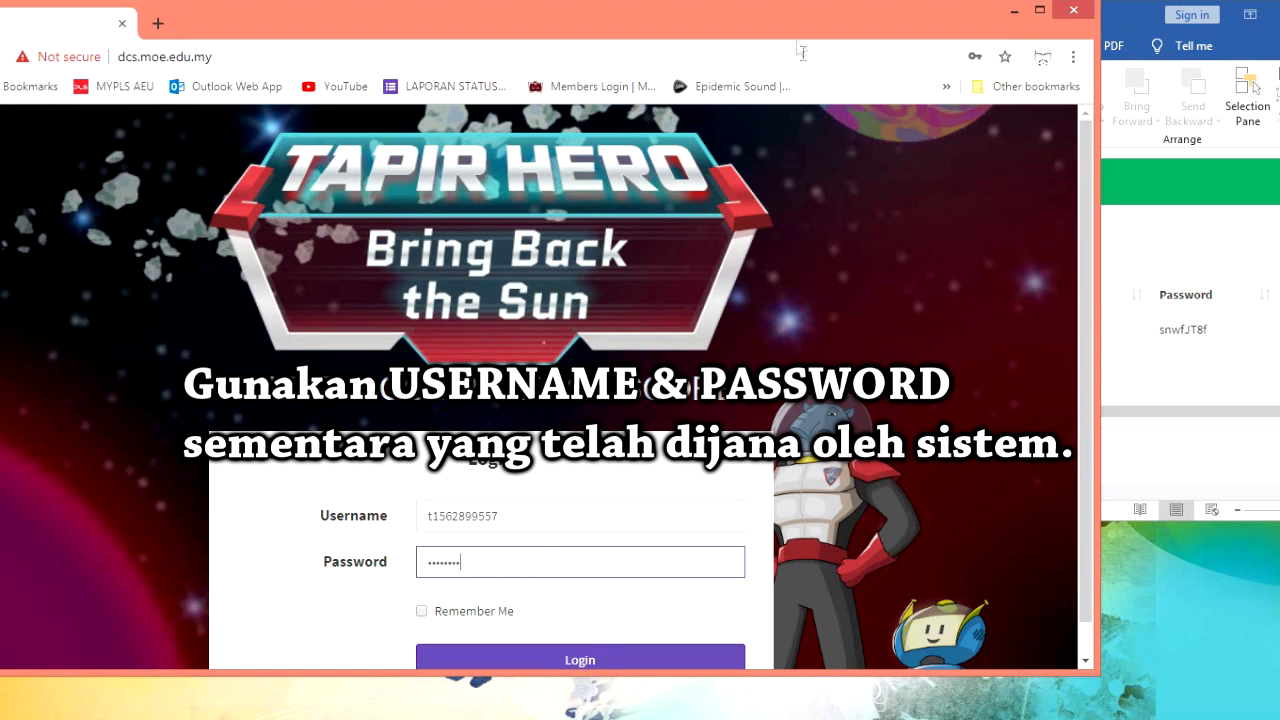
pyautogui.doubleClick(804, 20)
pyautogui.click(680, 663)
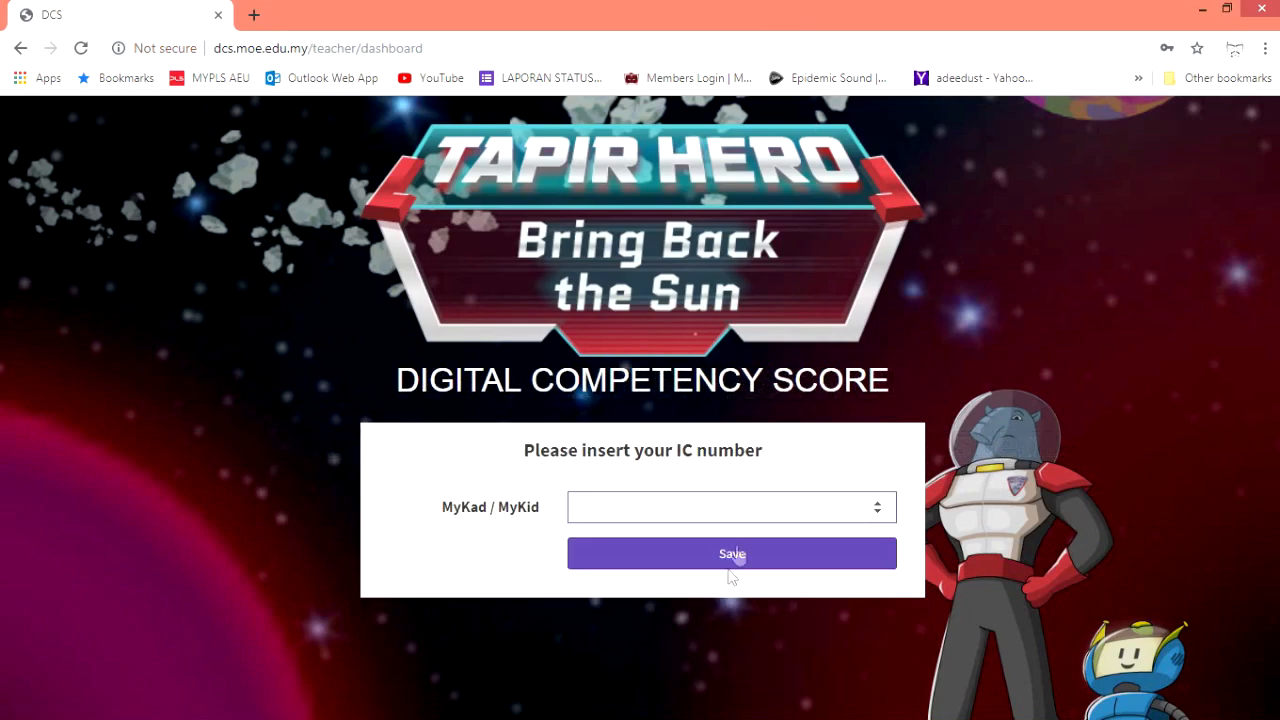
# Save the teacher's MyKad number as the new login and acknowledge the Password Changed notice
pyautogui.click(741, 510)
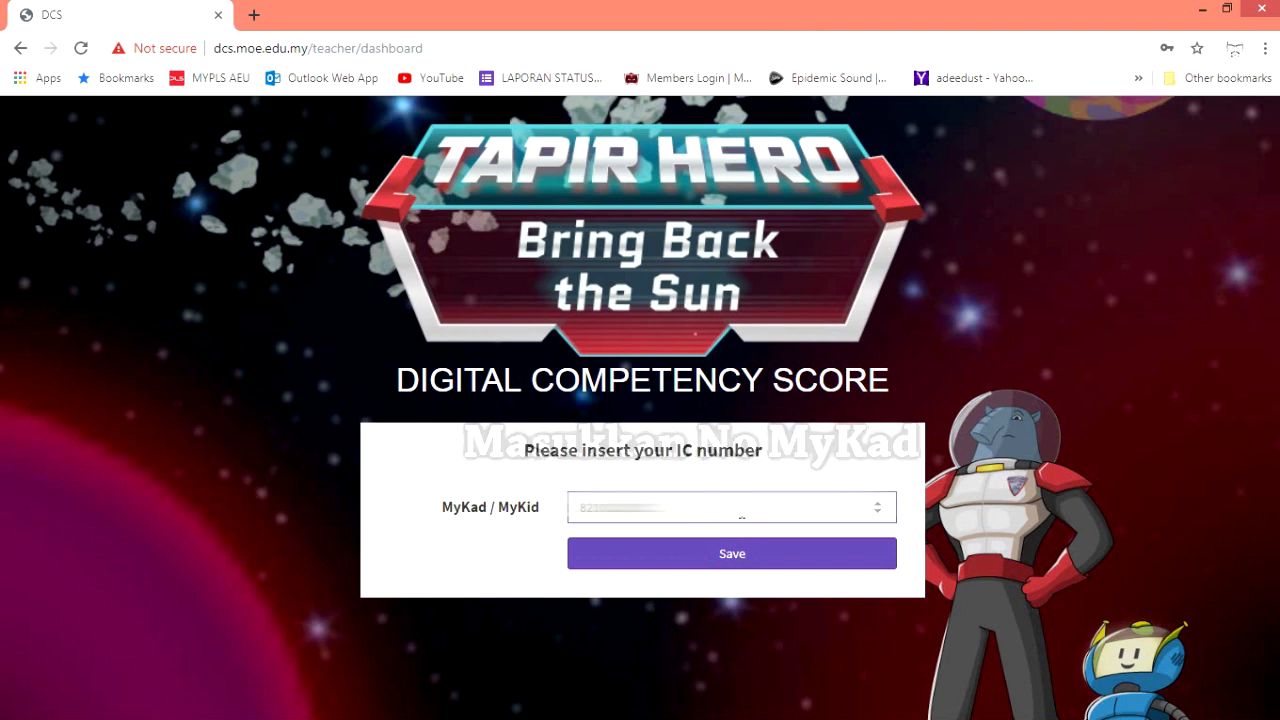
pyautogui.click(764, 564)
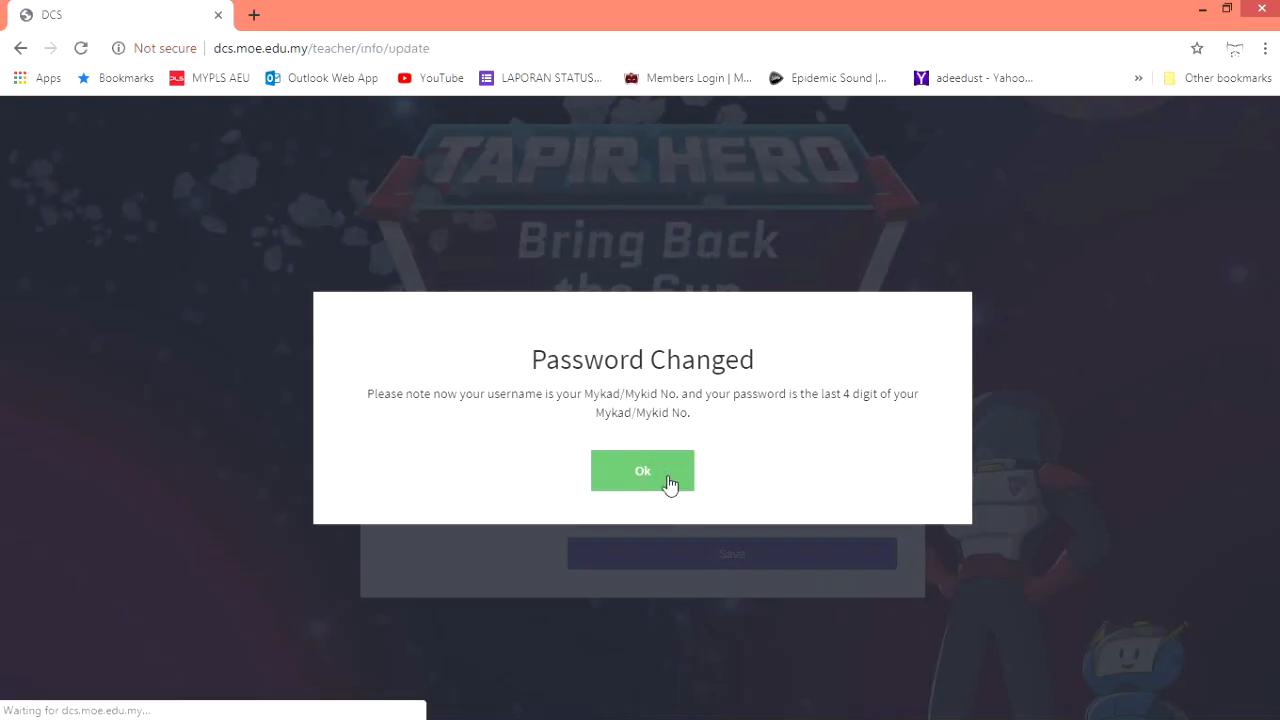
pyautogui.click(657, 440)
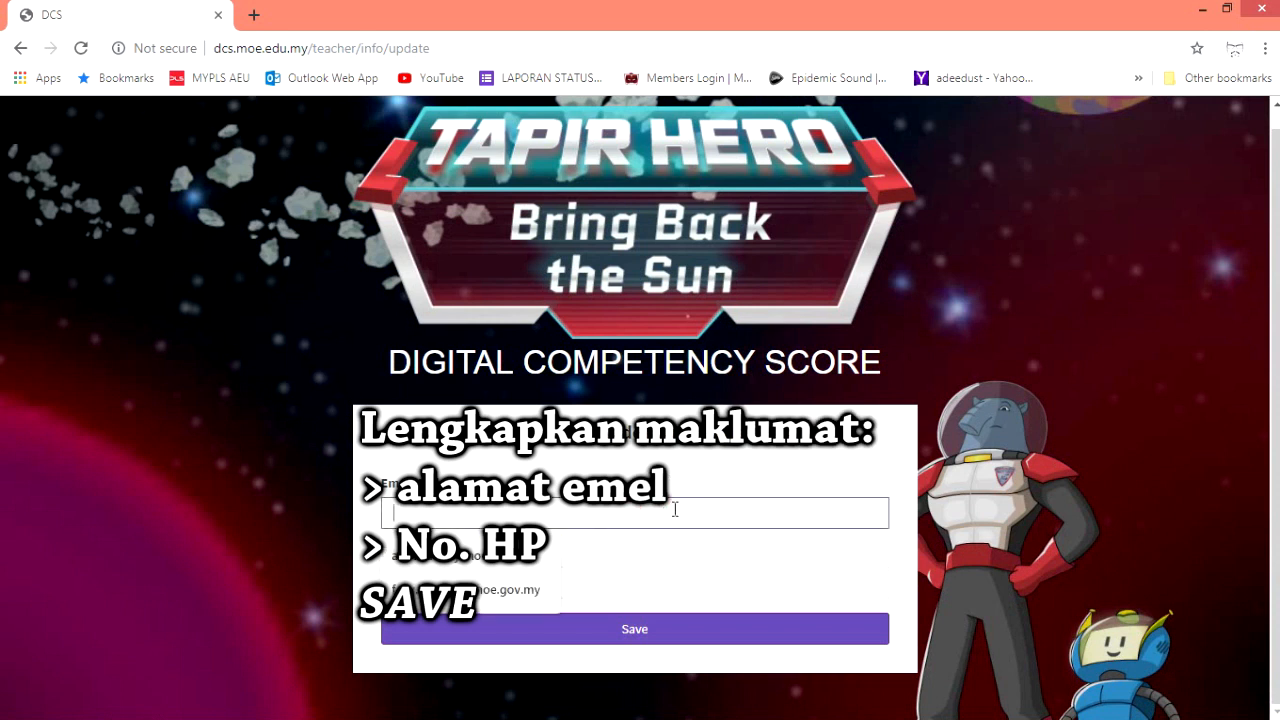
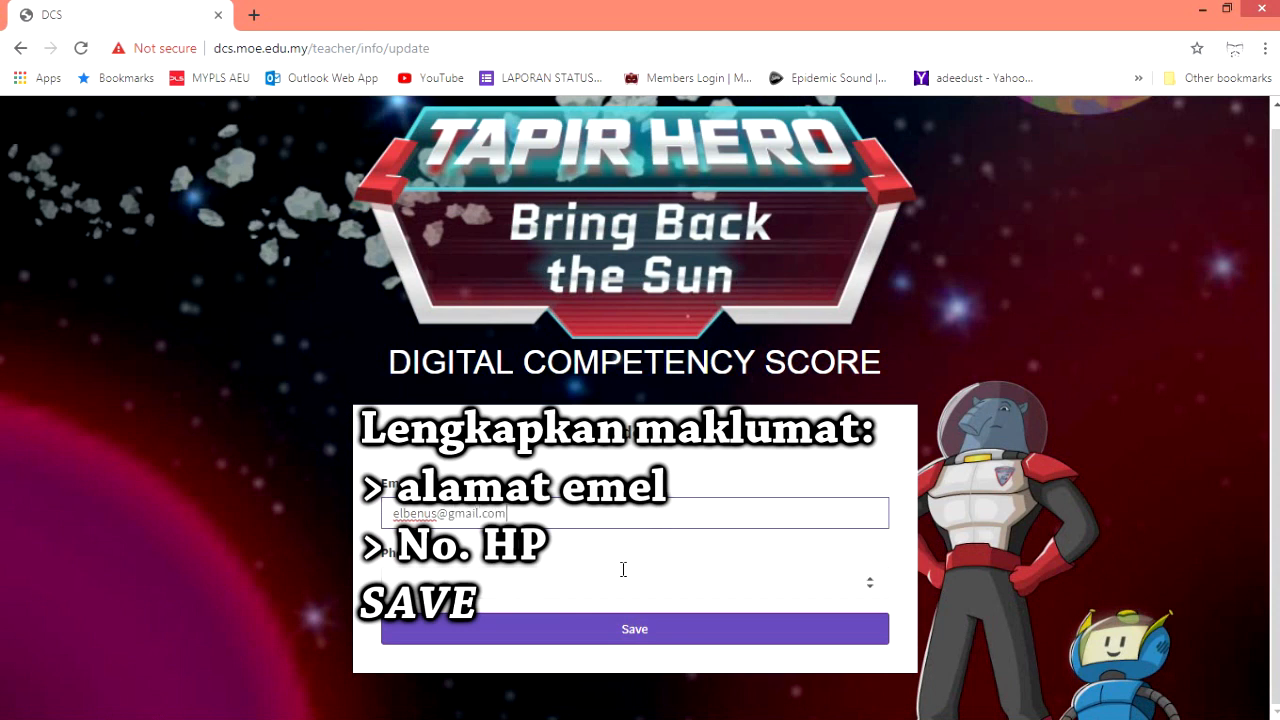
# Save the teacher's e-mail address and phone number to the profile
pyautogui.click(623, 569)
pyautogui.click(638, 648)
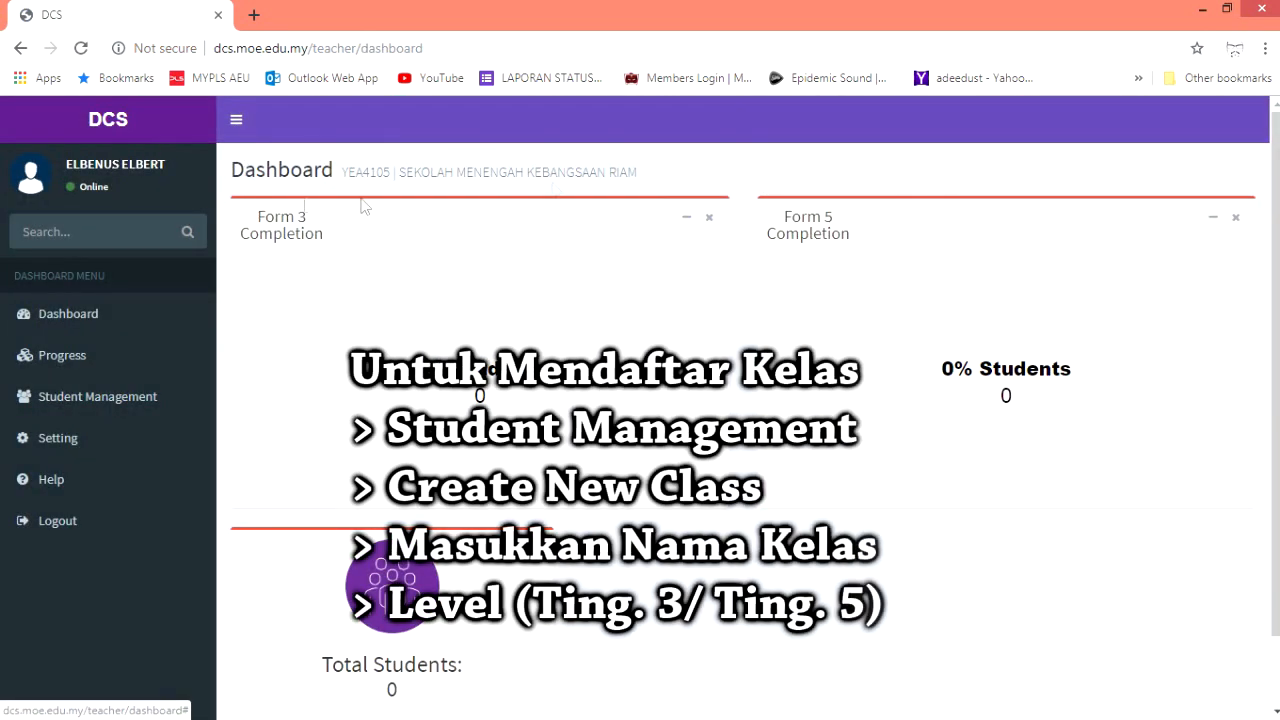
# Open the Class List under Student Management and start the Create New Class form
pyautogui.click(183, 404)
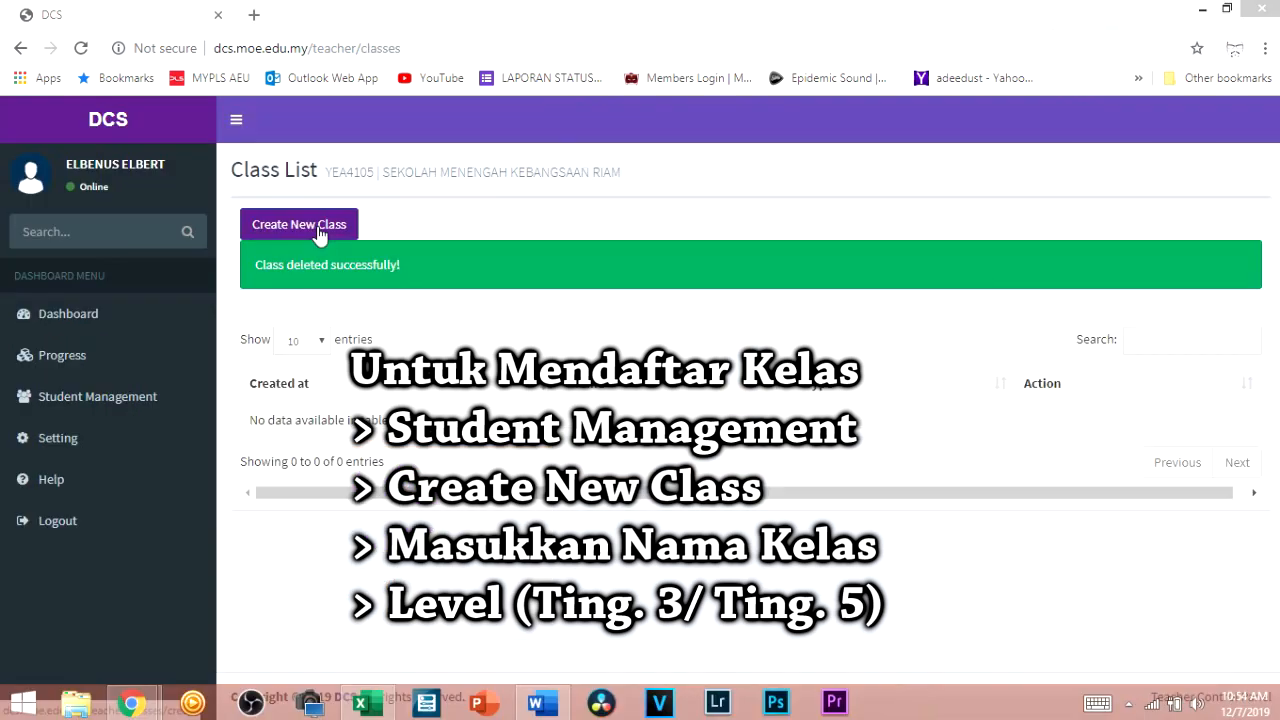
pyautogui.click(320, 226)
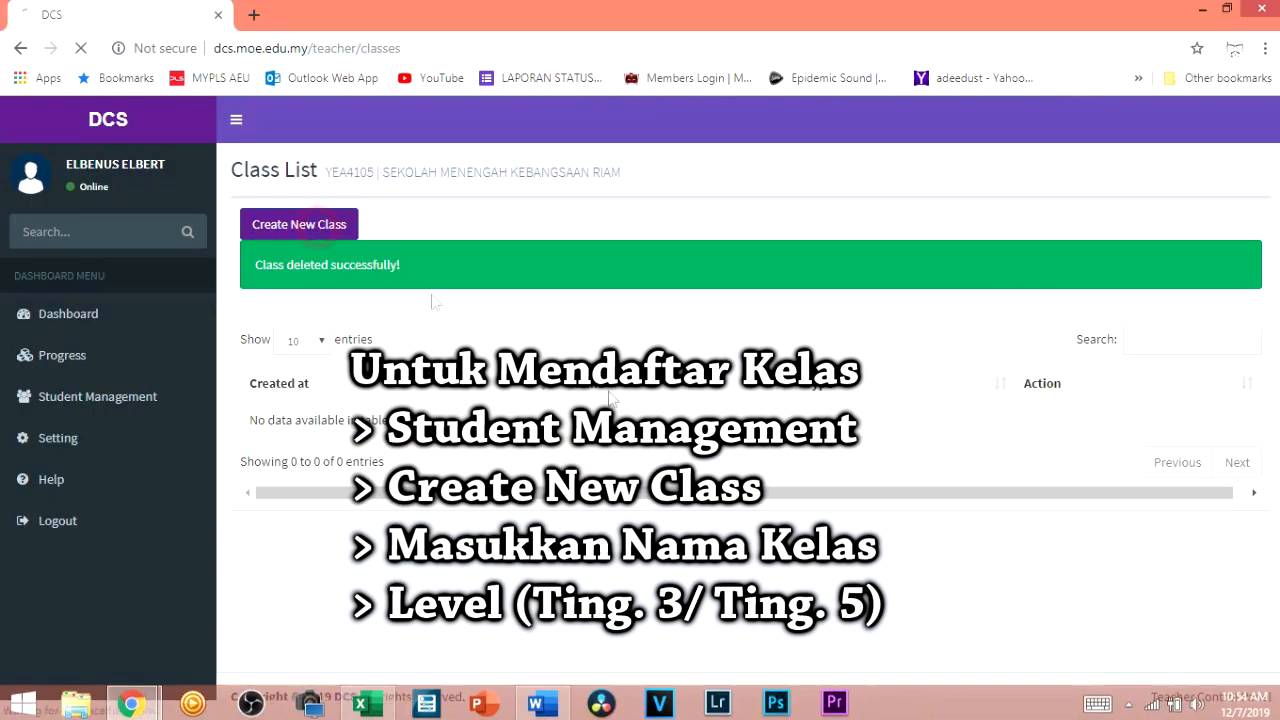
pyautogui.click(533, 241)
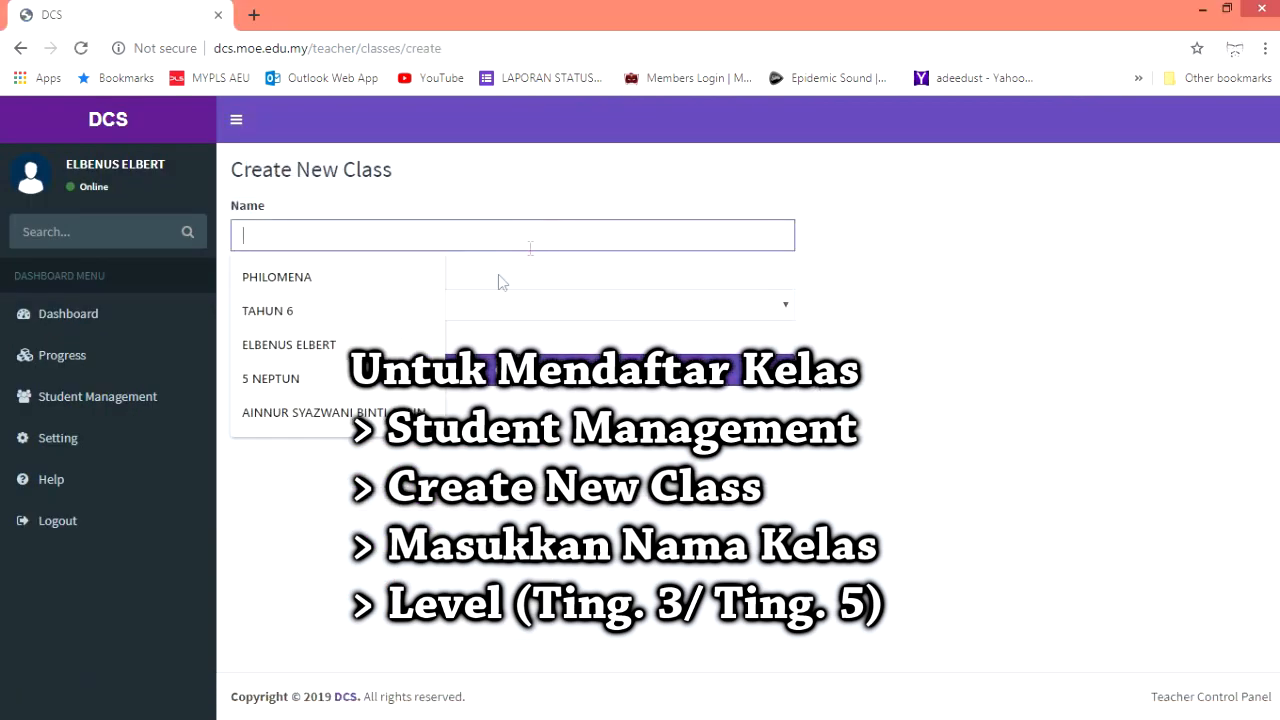
# Create the class 5 NEPTUN with level Form 5
pyautogui.click(400, 378)
pyautogui.click(549, 300)
pyautogui.click(454, 368)
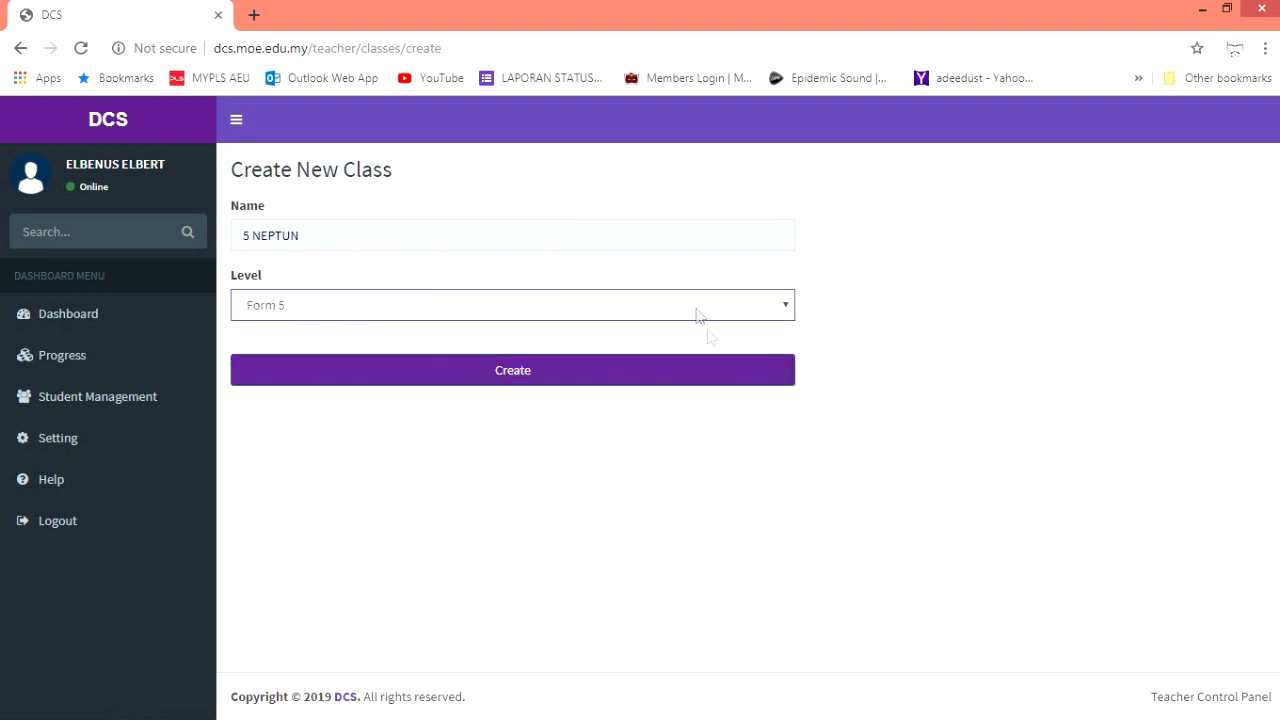
pyautogui.click(512, 389)
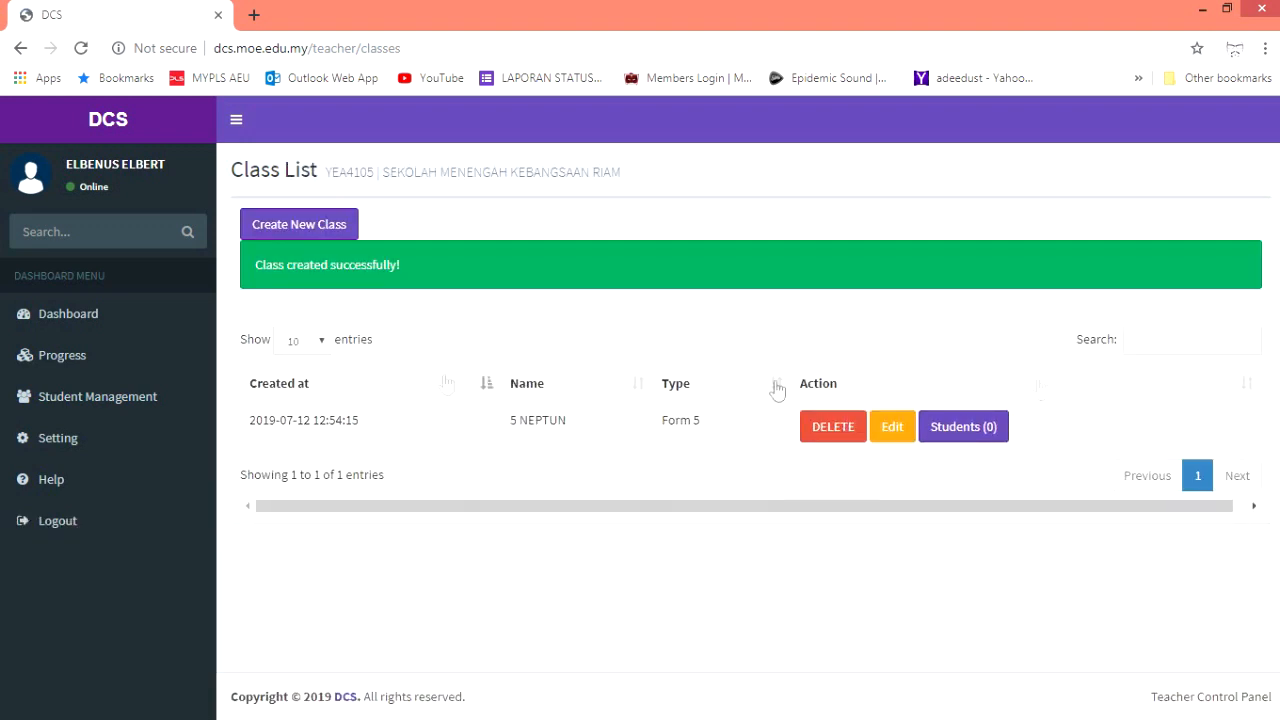
# Open 5 NEPTUN's student list and the Create New Student form, then bring up the Excel roster
pyautogui.moveTo(517, 420); pyautogui.dragTo(728, 465)
pyautogui.click(728, 465)
pyautogui.click(968, 440)
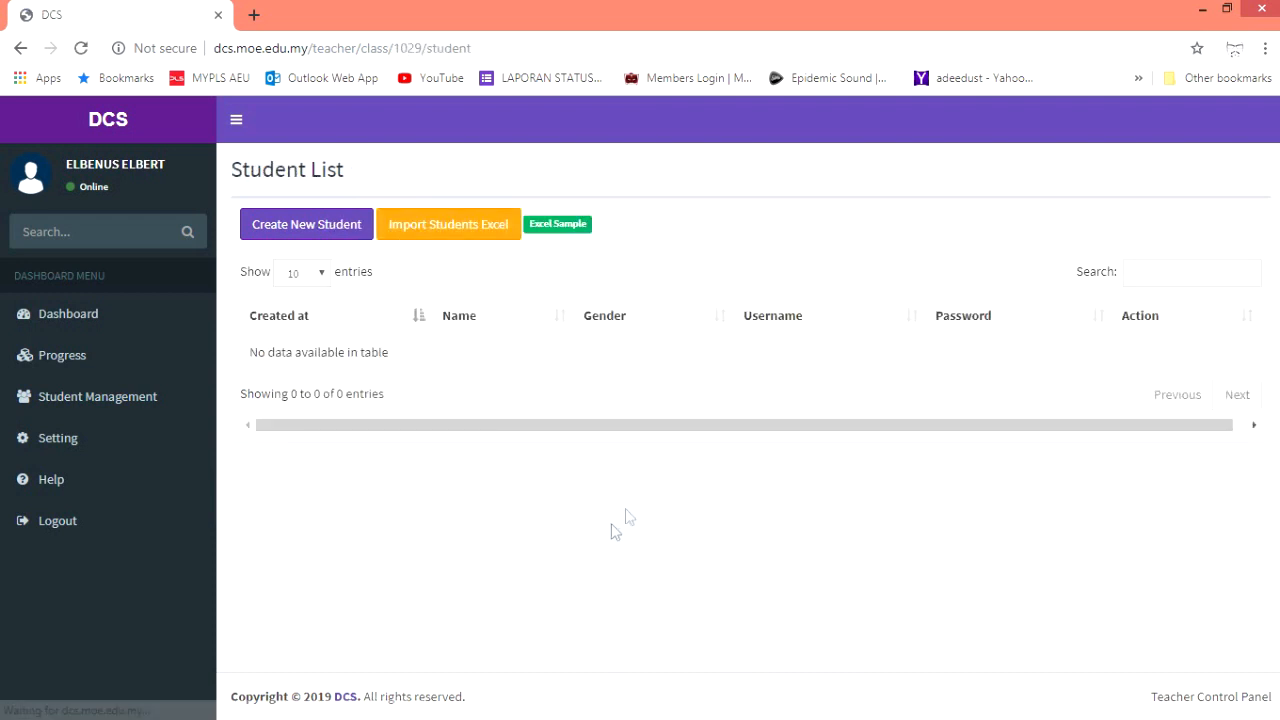
pyautogui.click(325, 224)
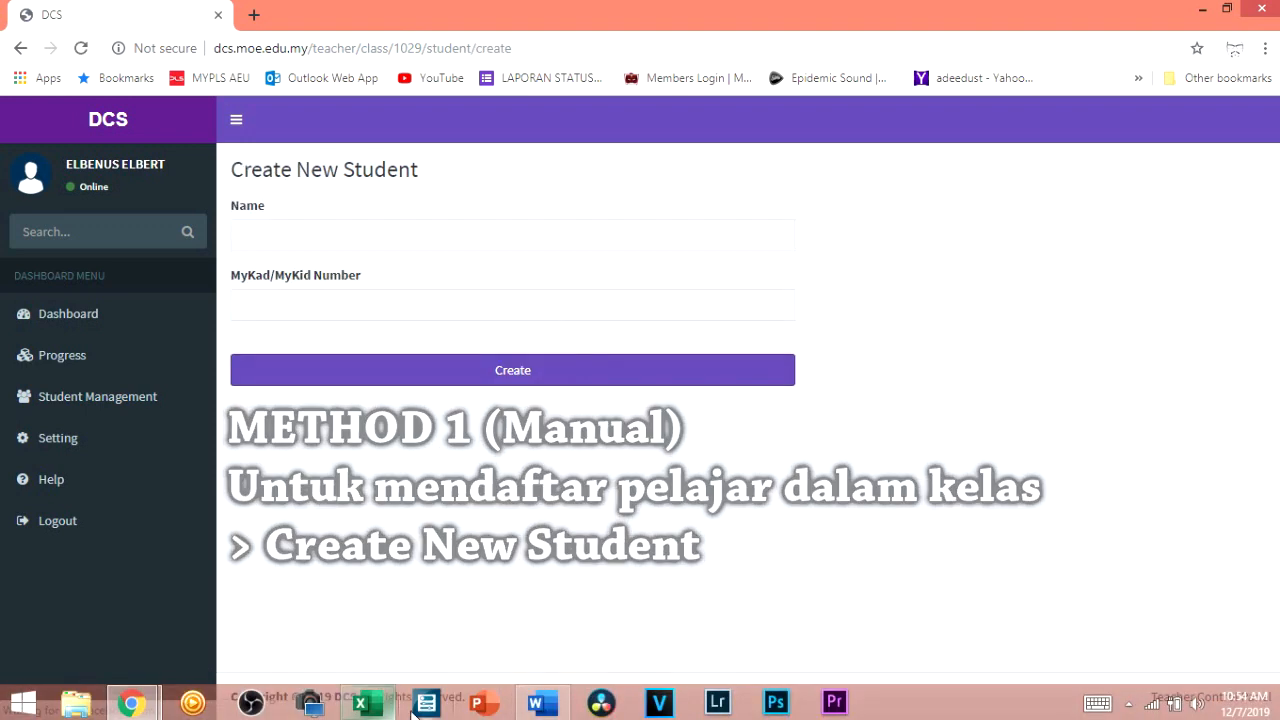
pyautogui.click(372, 702)
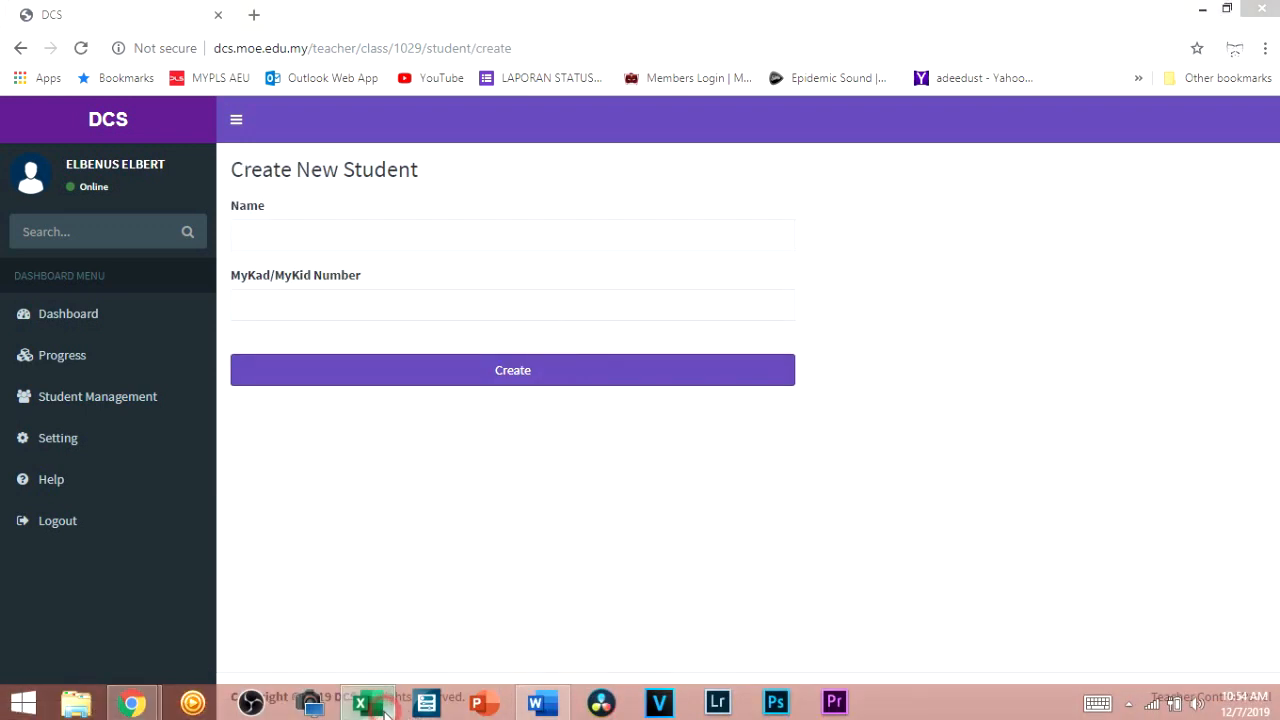
pyautogui.click(758, 278)
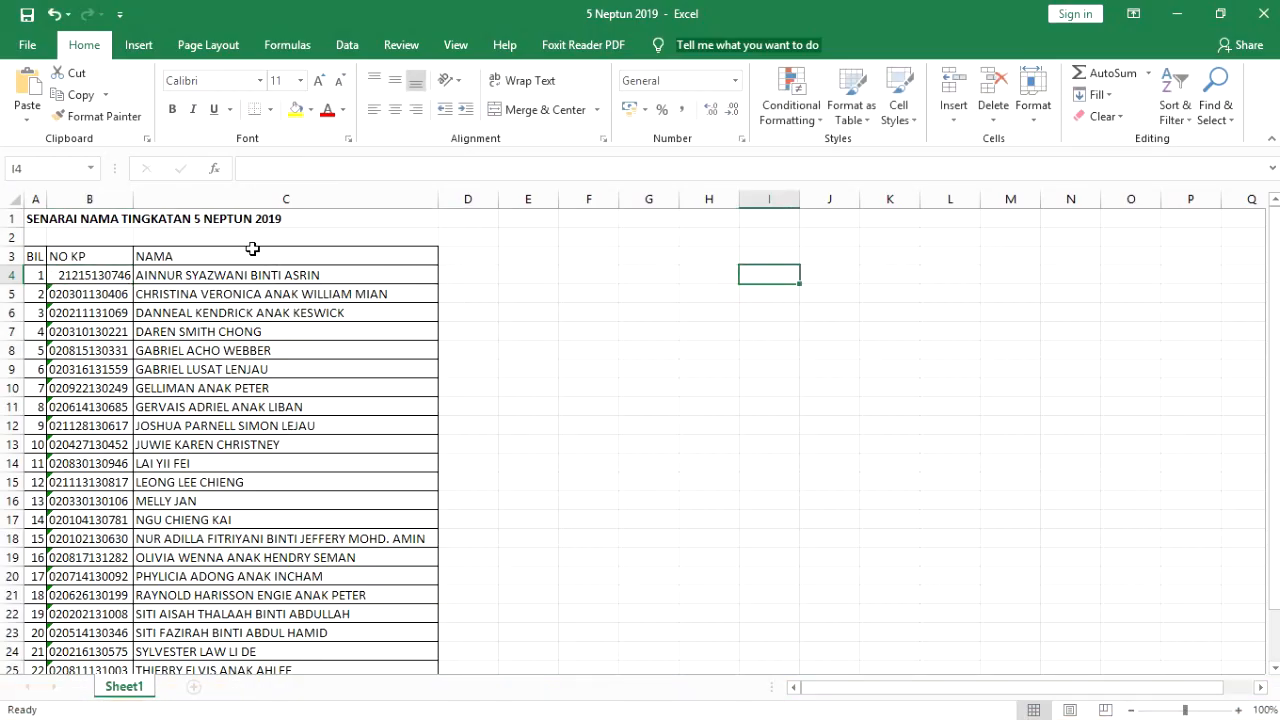
# Copy the first student's name from Excel cell C4 into the DCS Name field
pyautogui.scroll(-6, 295, 352)
pyautogui.scroll(6, 289, 378)
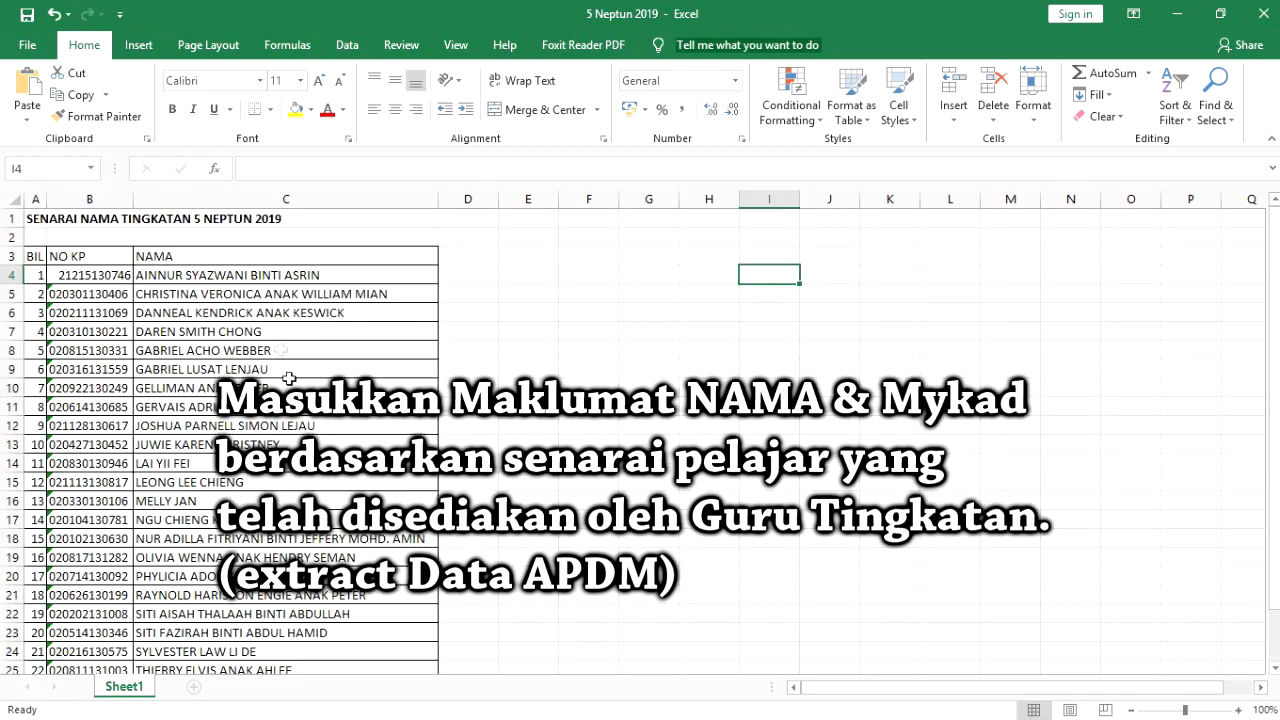
pyautogui.click(270, 278)
pyautogui.click(86, 95)
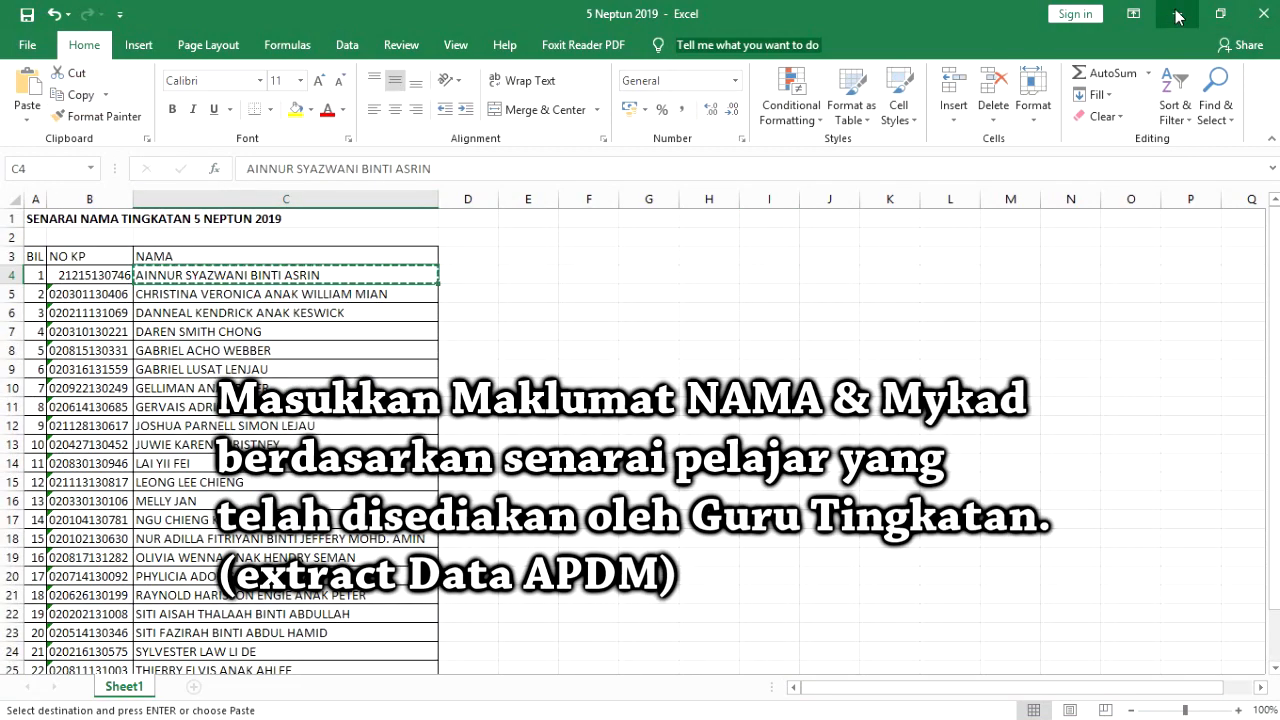
pyautogui.click(497, 167)
pyautogui.moveTo(498, 164); pyautogui.dragTo(240, 176)
pyautogui.click(88, 96)
pyautogui.click(1178, 14)
pyautogui.click(587, 246)
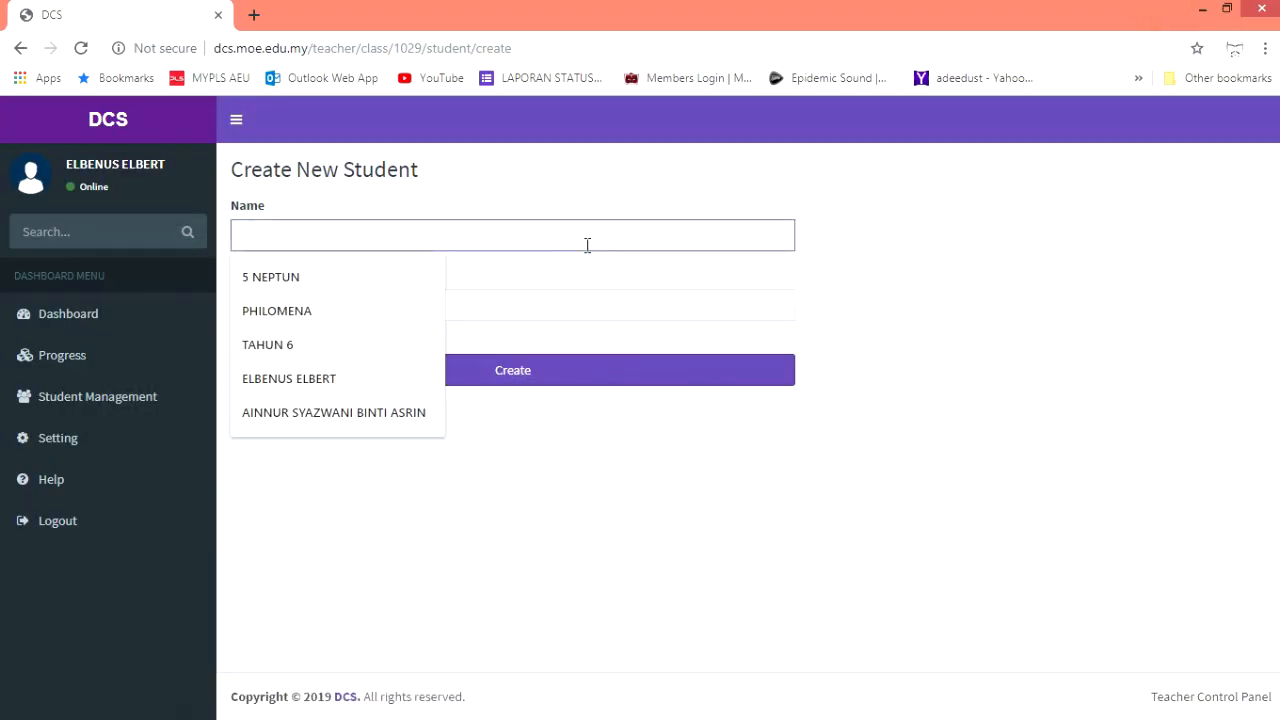
pyautogui.hotkey('ctrl', 'v')
# Undo to restore B4's leading zero, copy that MyKad number, and focus the MyKad/MyKid field
pyautogui.click(372, 305)
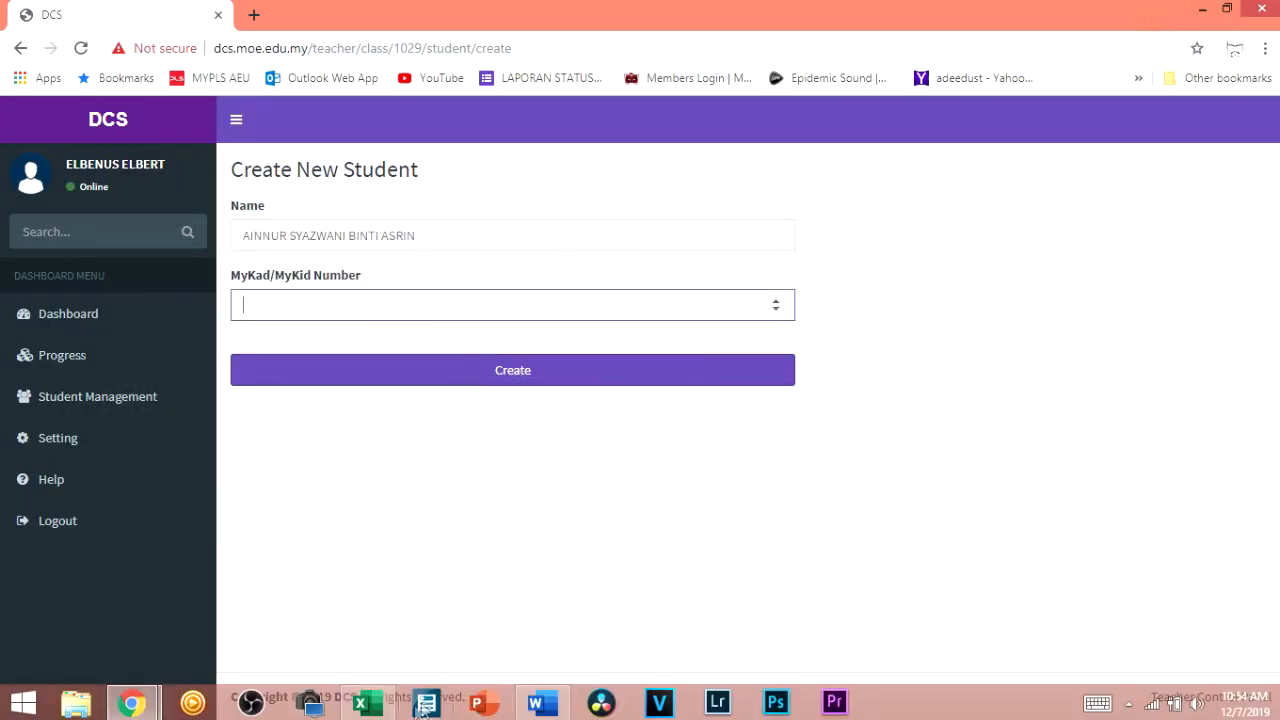
pyautogui.click(366, 704)
pyautogui.click(90, 277)
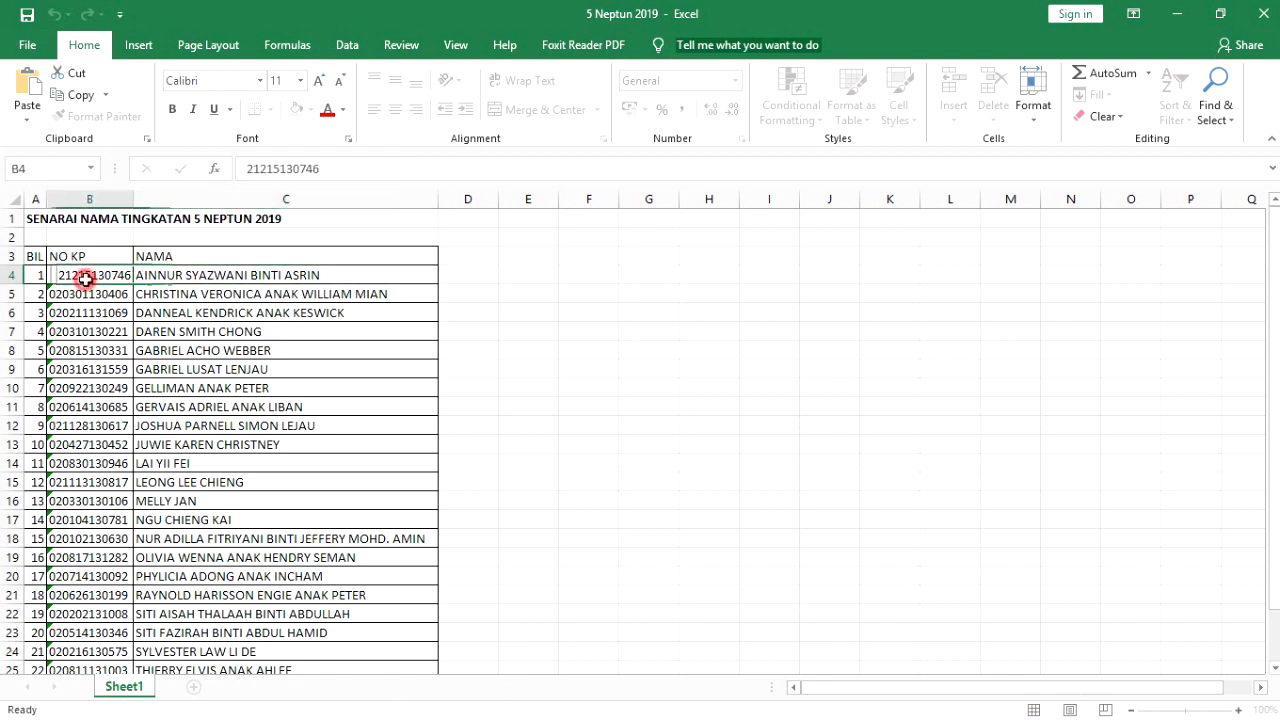
pyautogui.click(52, 14)
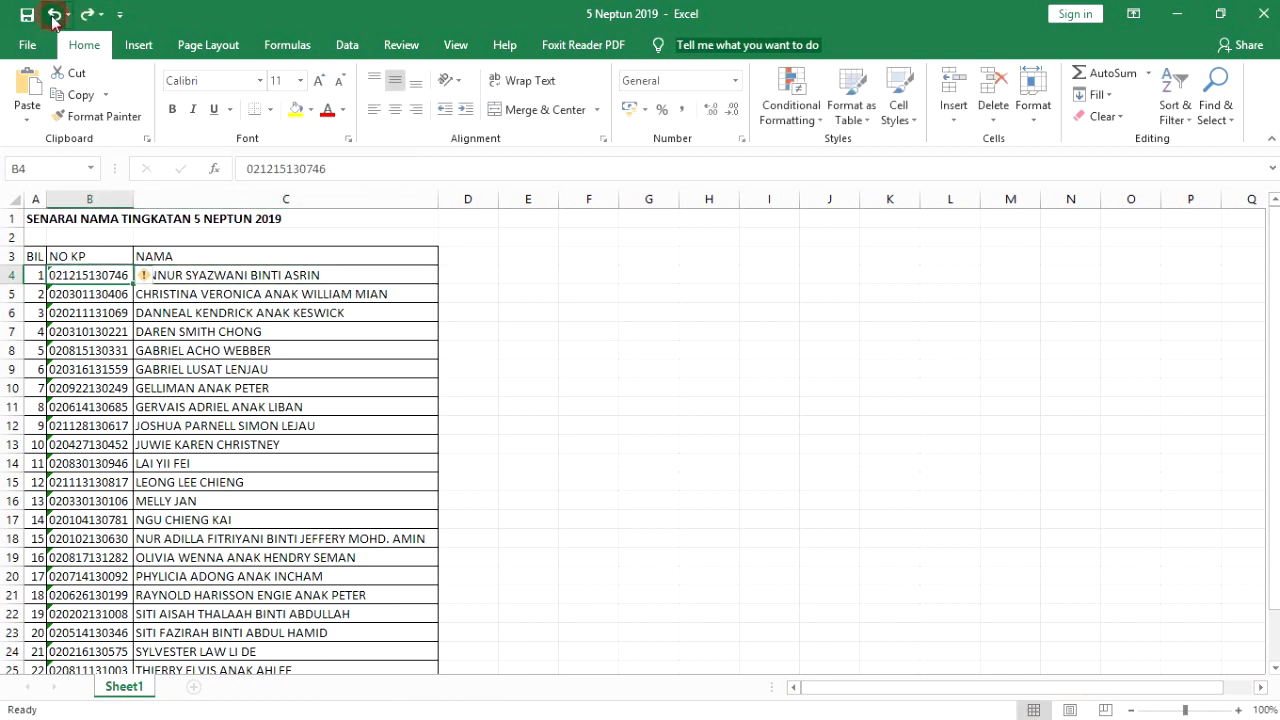
pyautogui.doubleClick(372, 170)
pyautogui.click(68, 93)
pyautogui.click(1177, 14)
pyautogui.click(514, 305)
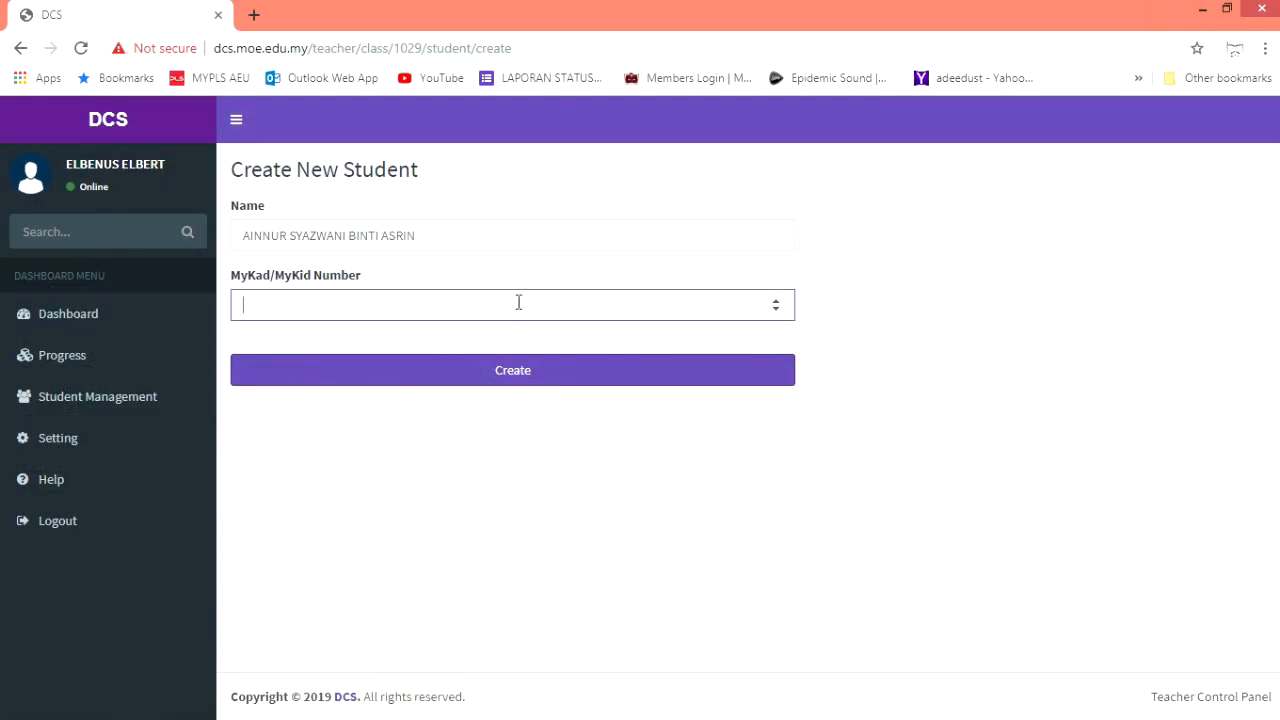
# Paste the copied IC number into the Create New Student form
pyautogui.hotkey('ctrl', 'v')
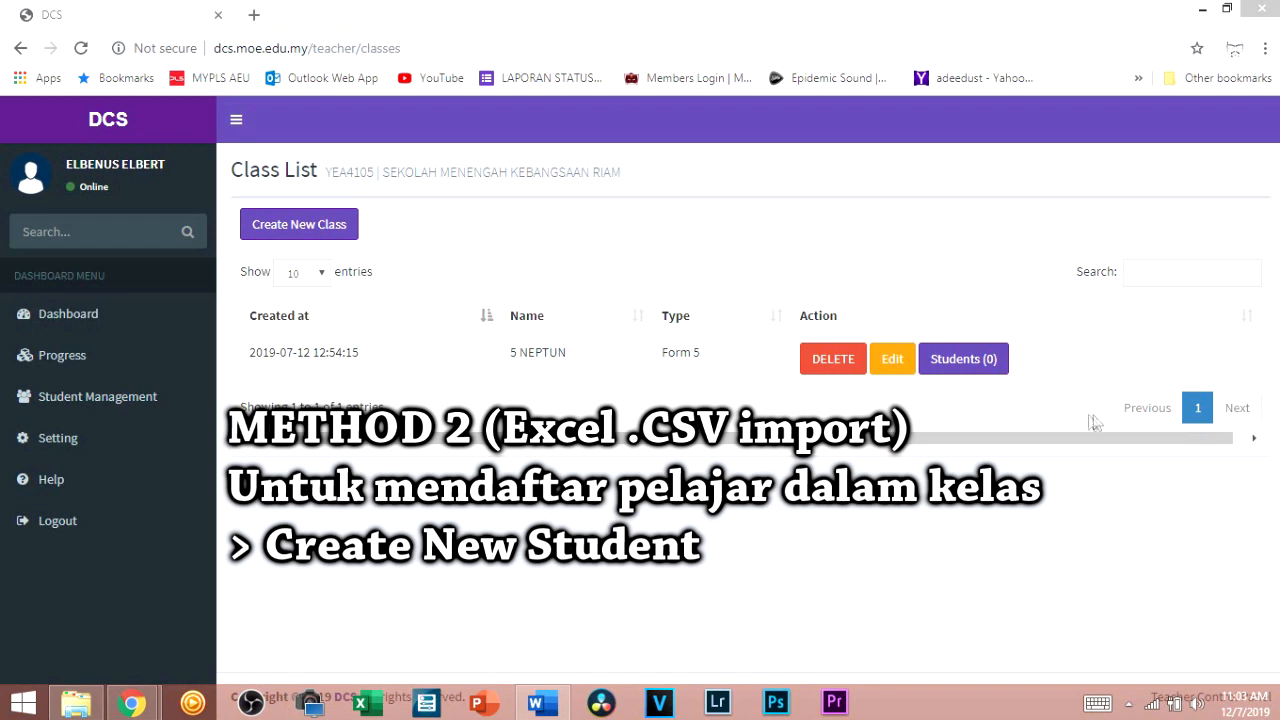
# Download the student-sample.csv template from 5 NEPTUN's empty student list, open it, and widen its Name and Ic Number columns
pyautogui.click(978, 364)
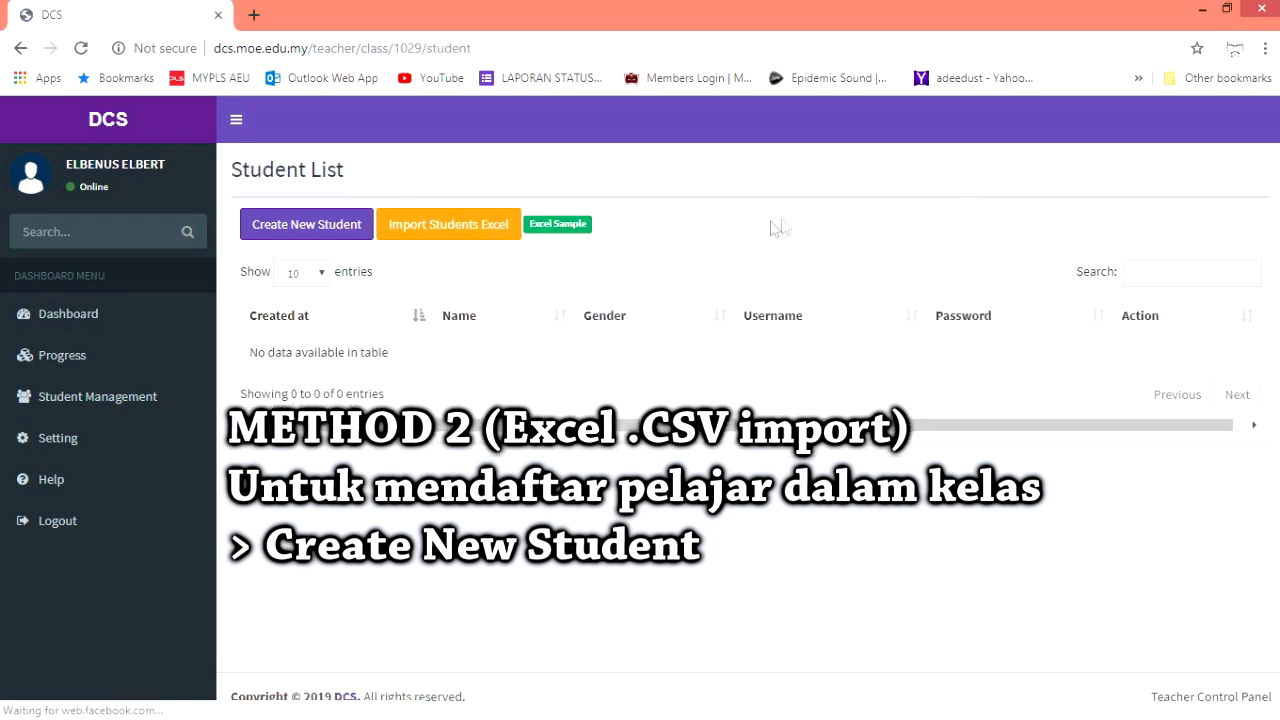
pyautogui.click(565, 226)
pyautogui.click(157, 697)
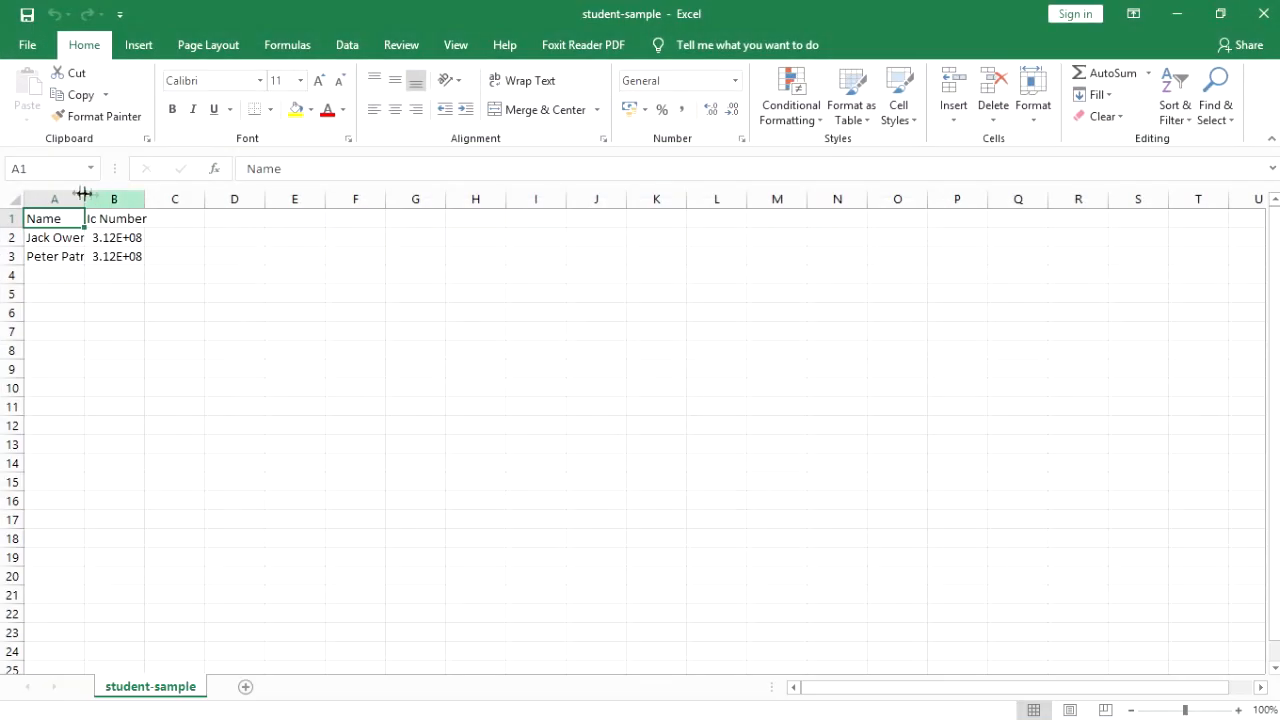
pyautogui.moveTo(84, 193); pyautogui.dragTo(407, 199)
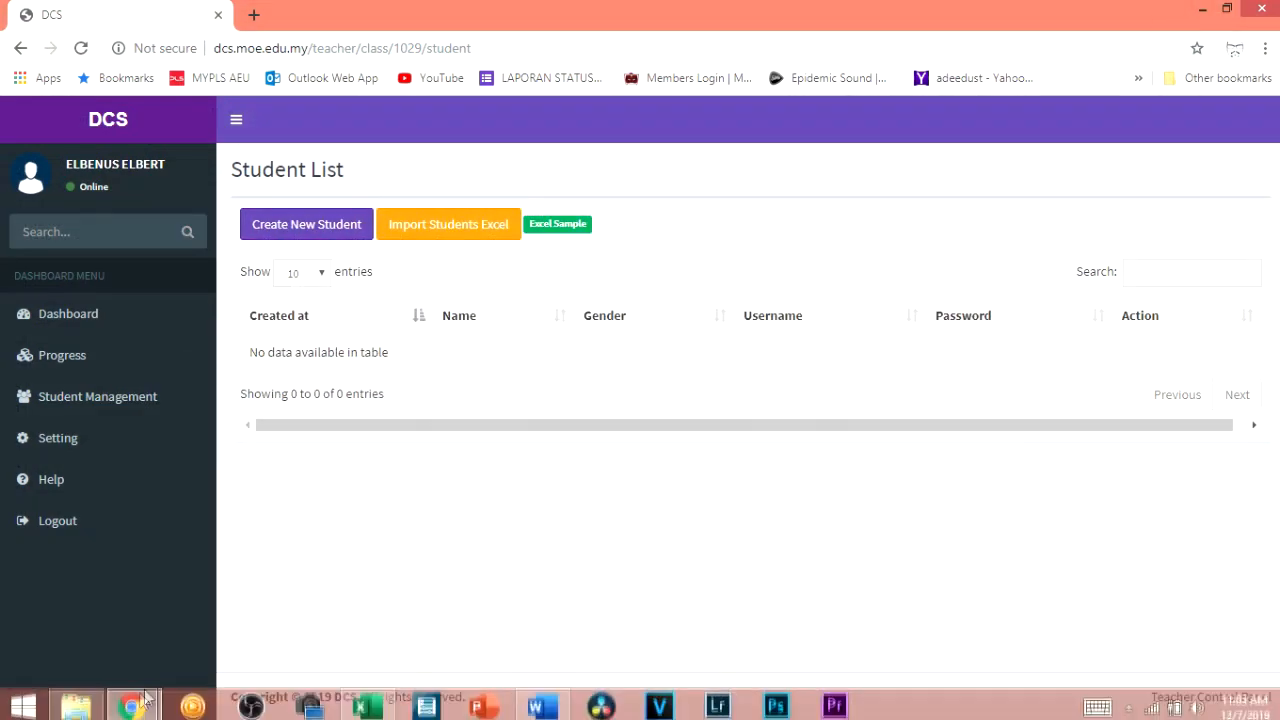
pyautogui.rightClick(72, 705)
# Copy the 24 student names from 5 Neptun 2019 C4:C27 into student-sample from A2, widening column A
pyautogui.click(64, 316)
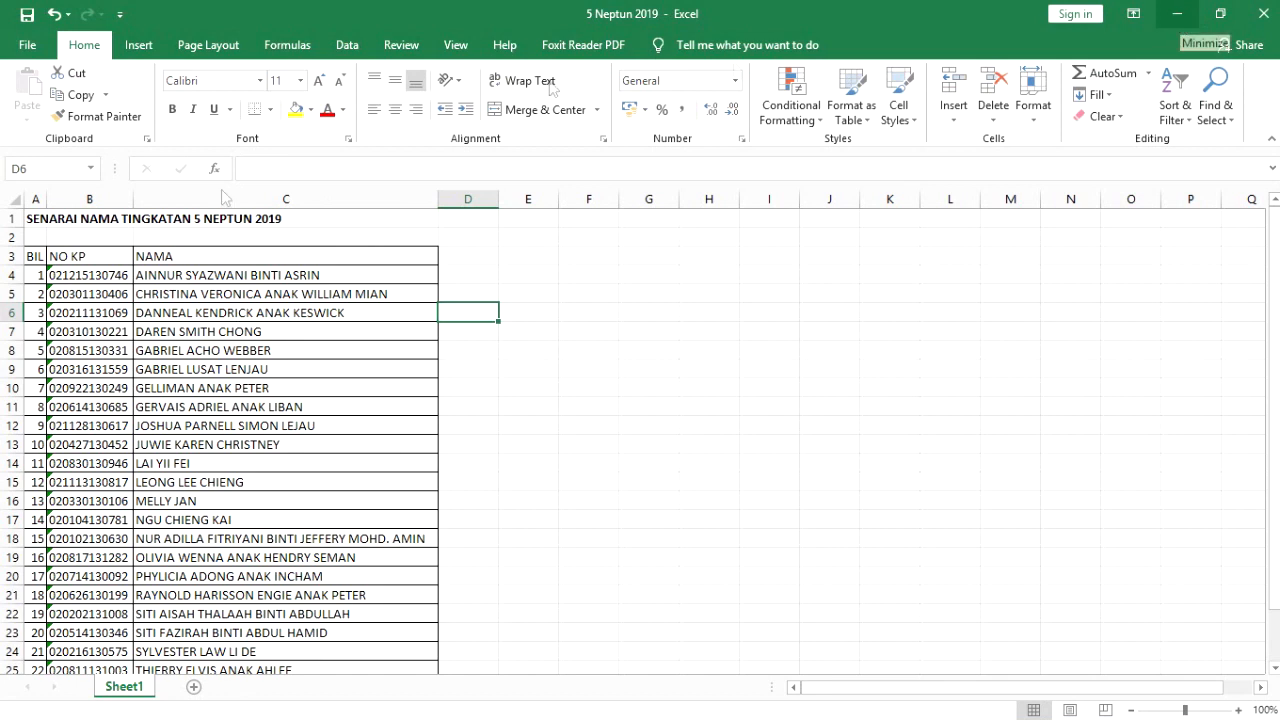
pyautogui.click(213, 275)
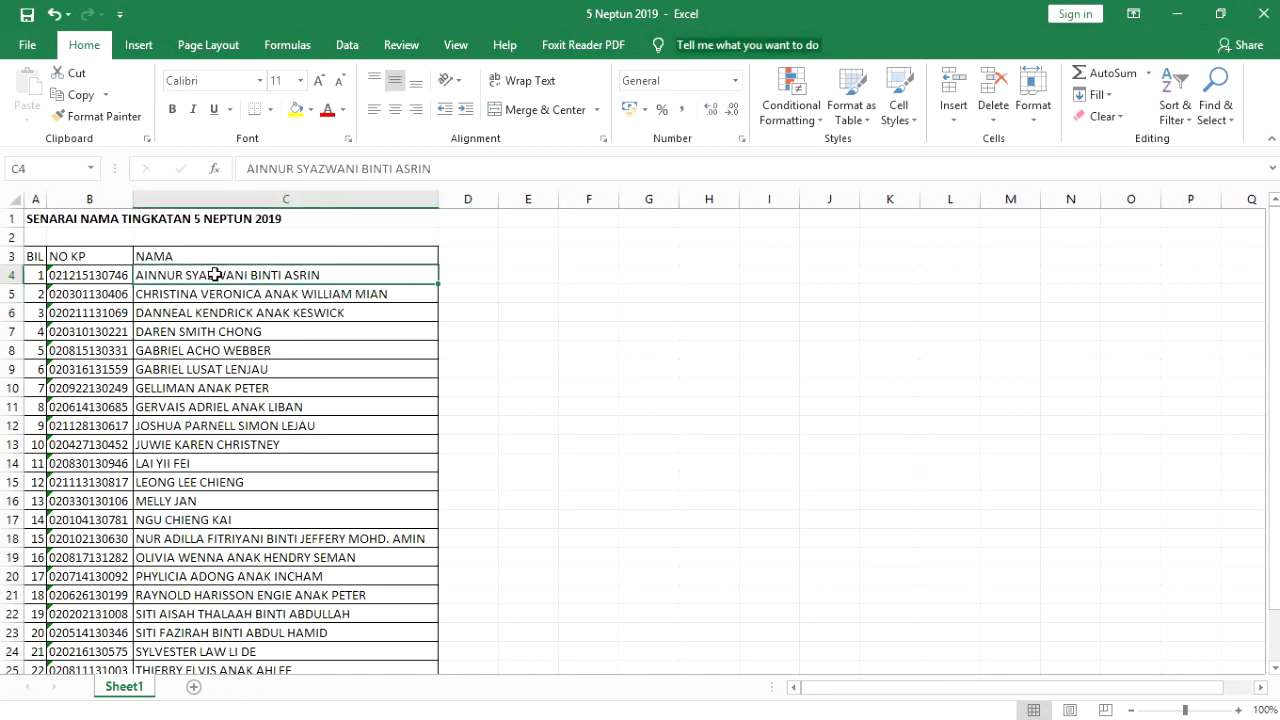
pyautogui.moveTo(278, 281); pyautogui.dragTo(309, 632)
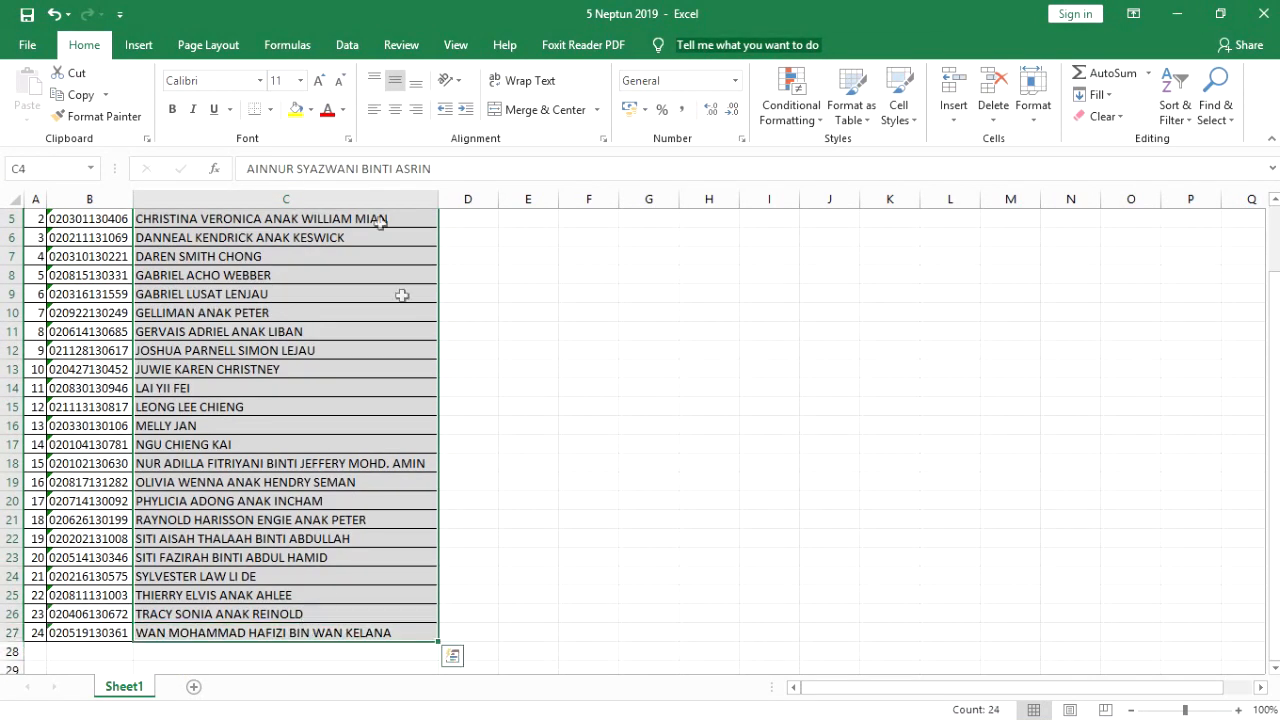
pyautogui.click(79, 96)
pyautogui.click(1178, 14)
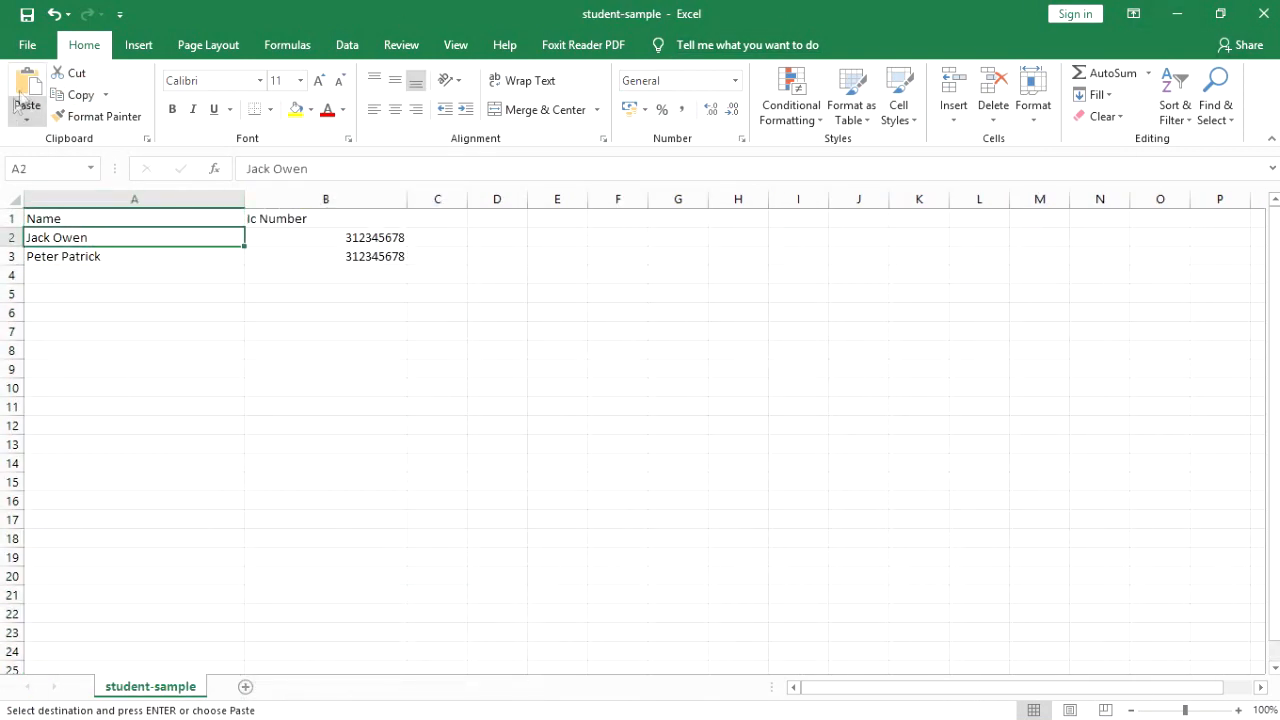
pyautogui.hotkey('ctrl', 'v')
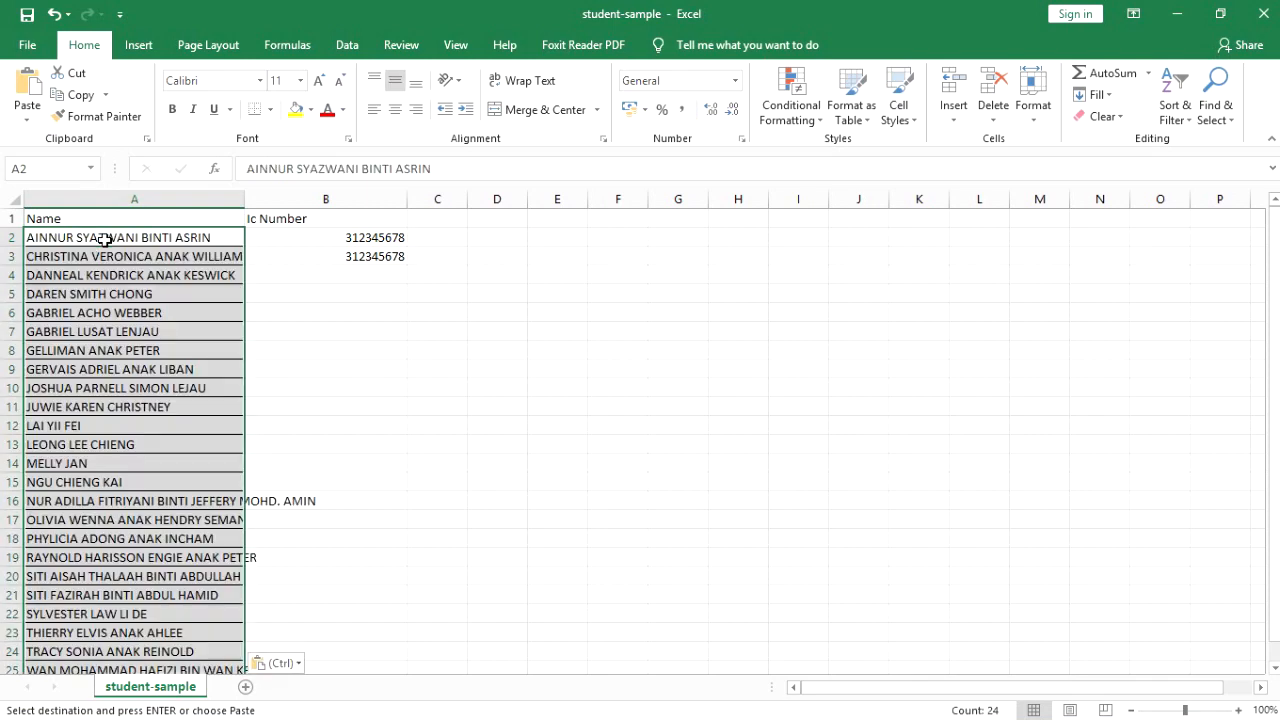
pyautogui.click(221, 328)
pyautogui.moveTo(245, 199); pyautogui.dragTo(388, 193)
pyautogui.scroll(-5, 293, 327)
pyautogui.scroll(5, 260, 291)
# Copy the 24 IC numbers from 5 Neptun 2019 column B into student-sample from B2
pyautogui.click(454, 234)
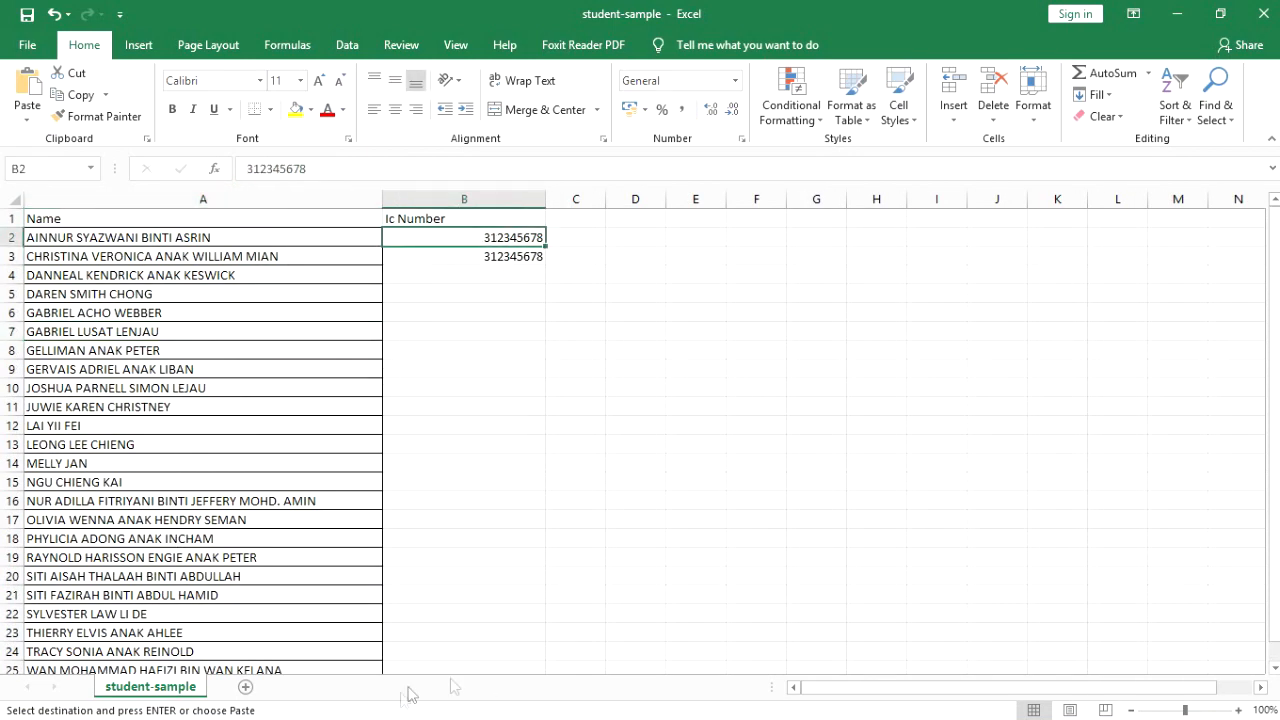
pyautogui.moveTo(627, 706)
pyautogui.moveTo(380, 703)
pyautogui.click(443, 629)
pyautogui.moveTo(90, 277); pyautogui.dragTo(96, 633)
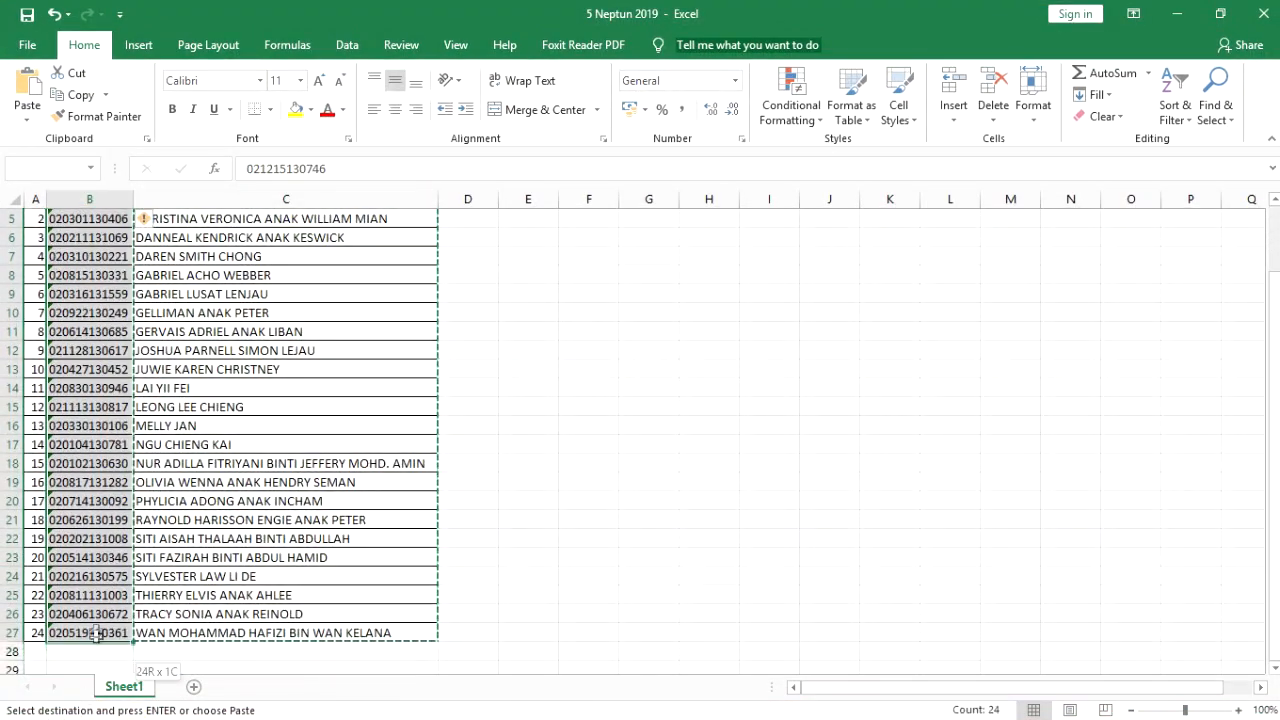
pyautogui.click(60, 100)
pyautogui.click(1177, 14)
pyautogui.click(511, 240)
pyautogui.hotkey('ctrl', 'v')
pyautogui.click(729, 337)
pyautogui.scroll(-6, 705, 333)
pyautogui.scroll(6, 705, 333)
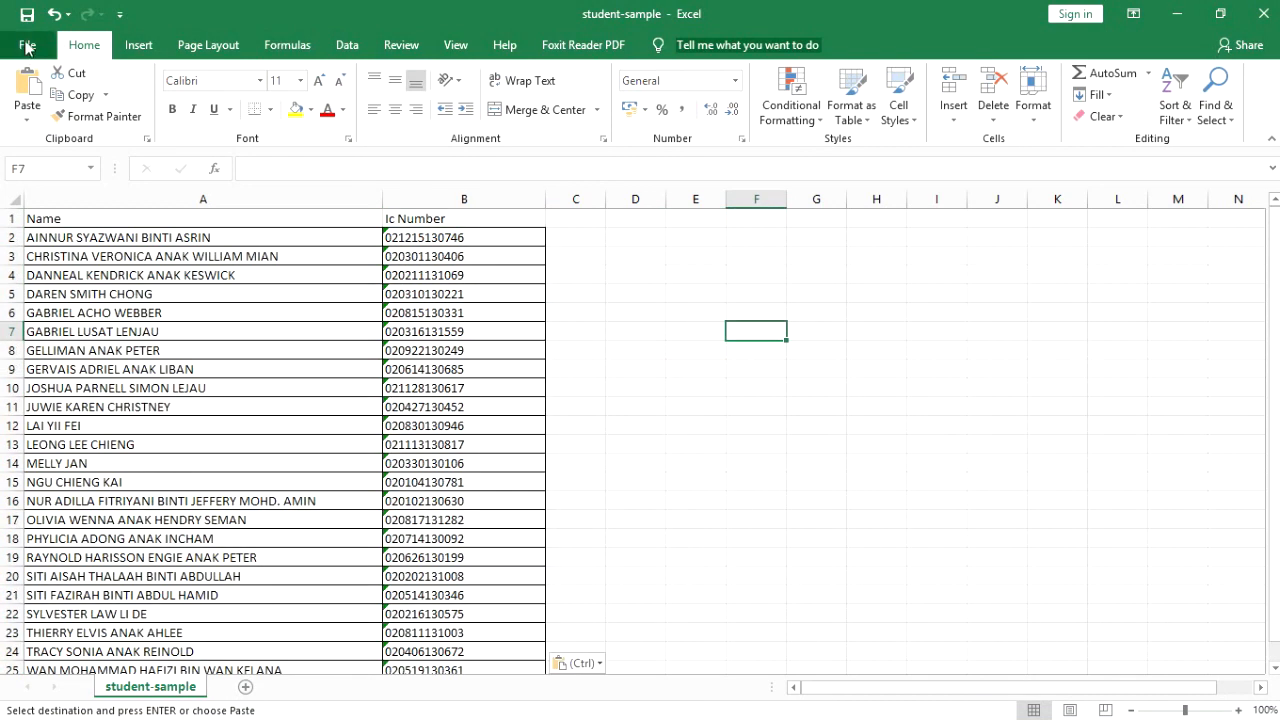
# Save student-sample as CSV and import it into 5 NEPTUN with Import Students Excel
pyautogui.click(27, 15)
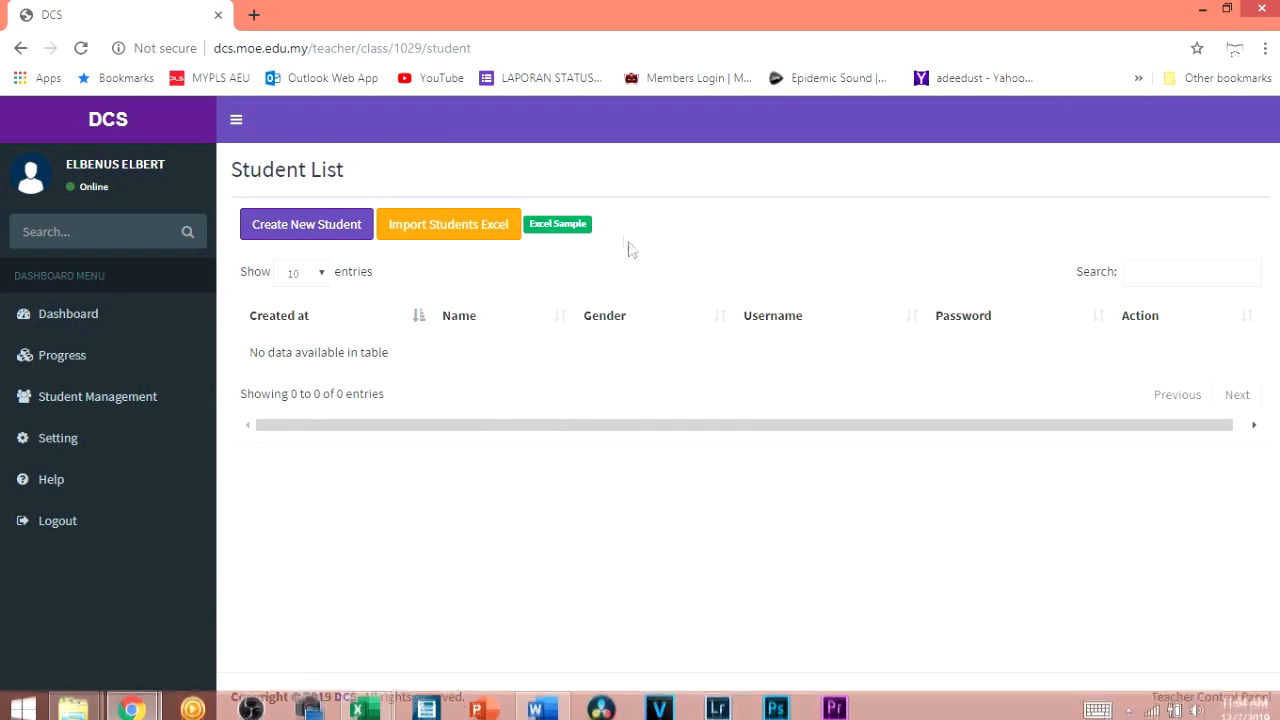
pyautogui.click(479, 229)
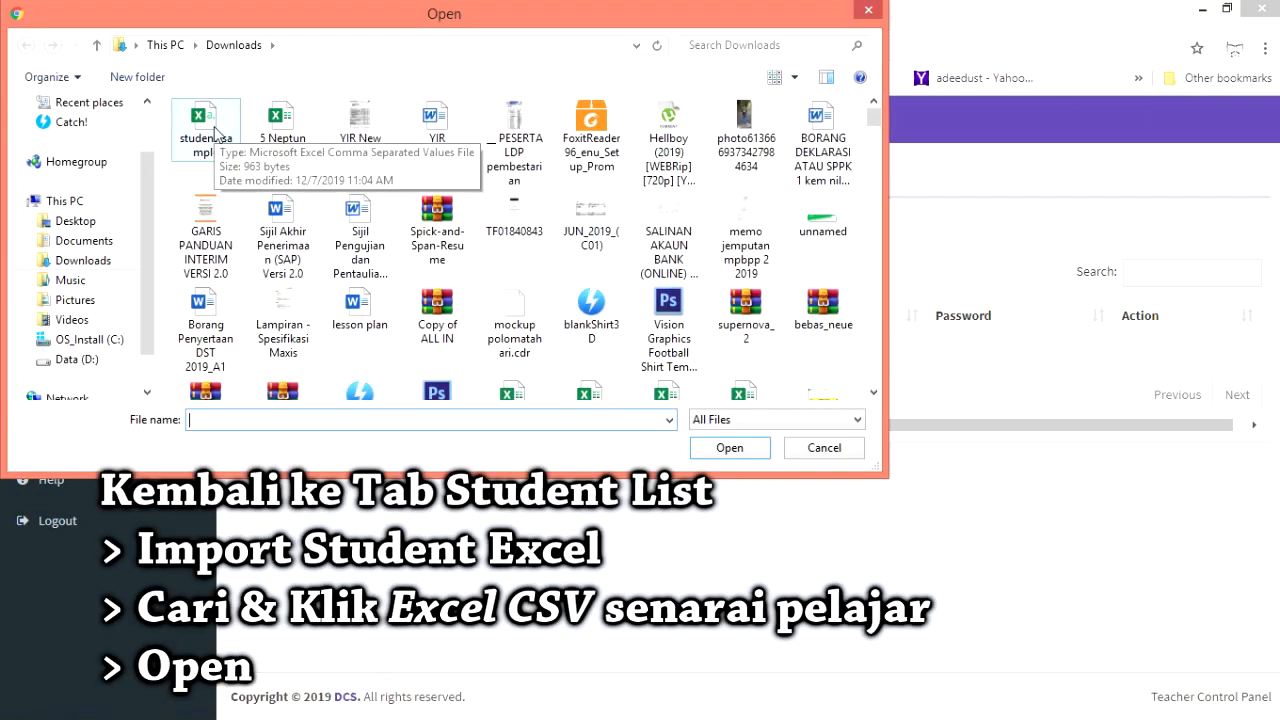
pyautogui.doubleClick(214, 131)
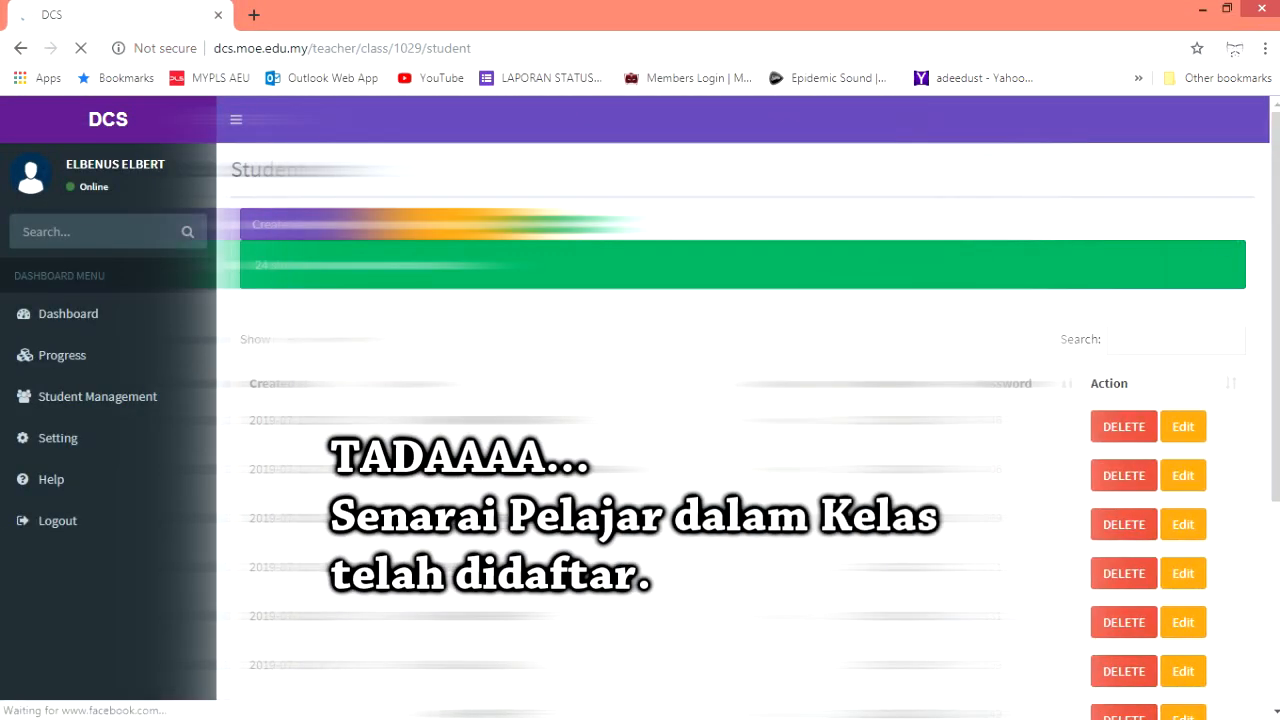
# Page through the three pages of imported students, then show Class Progress with 5 NEPTUN at 0/24
pyautogui.moveTo(1275, 350); pyautogui.dragTo(1275, 402)
pyautogui.click(1152, 614)
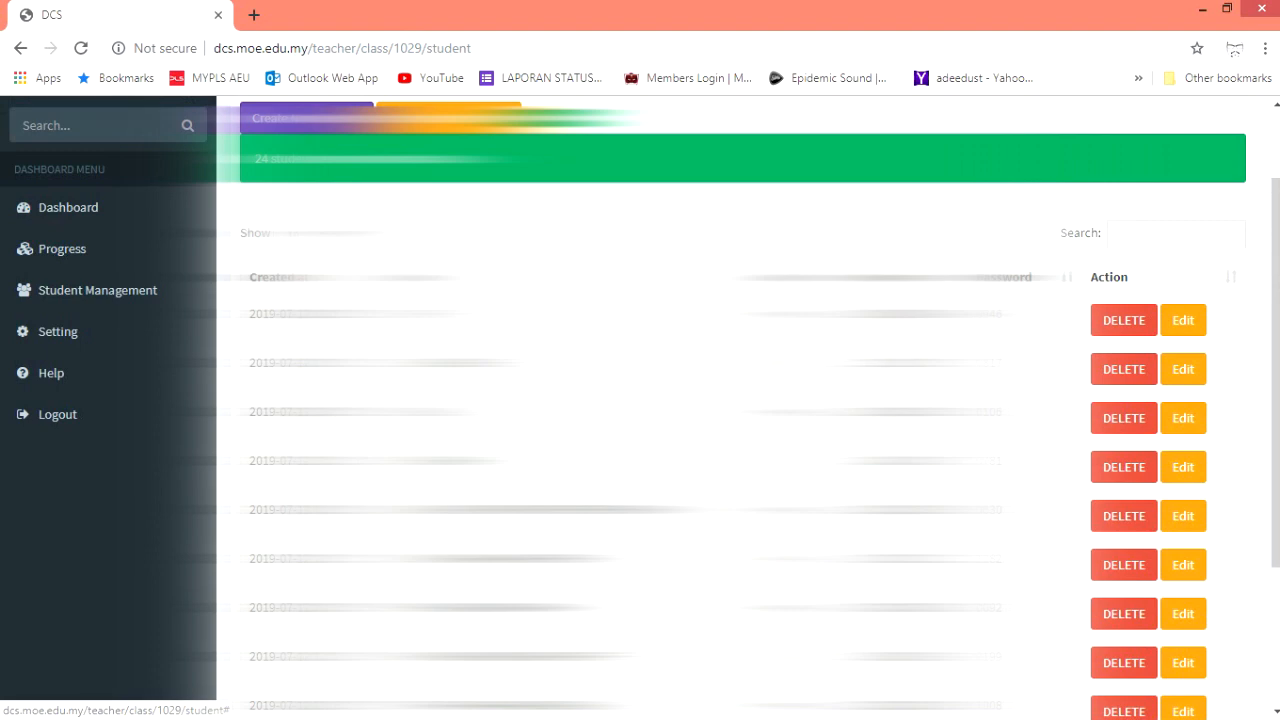
pyautogui.scroll(-5, 1176, 500)
pyautogui.click(1177, 594)
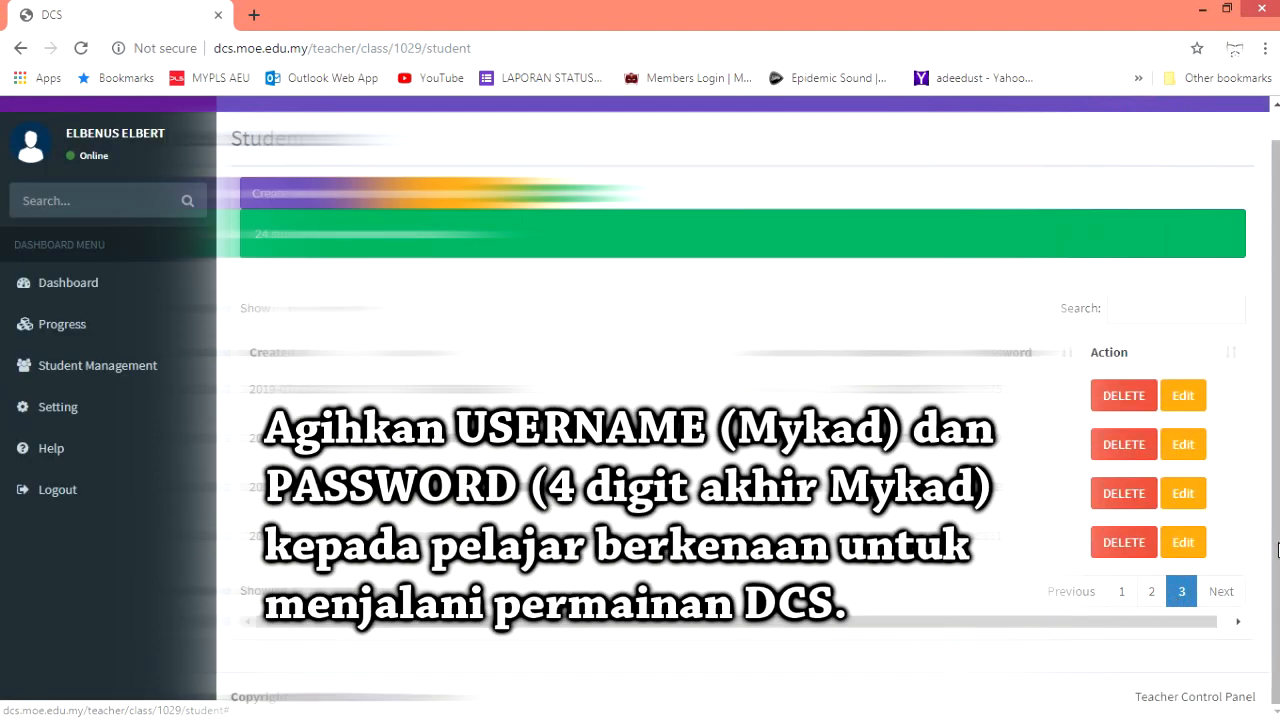
pyautogui.moveTo(1277, 550); pyautogui.dragTo(1276, 510)
pyautogui.click(102, 363)
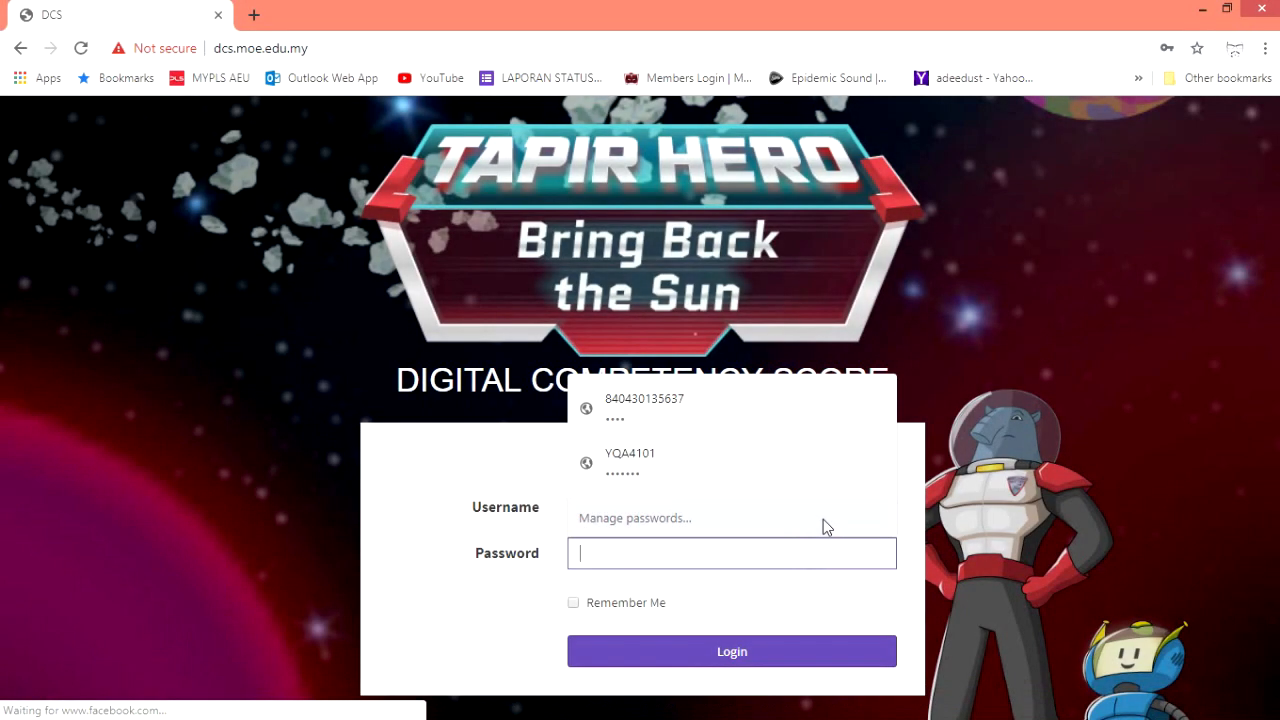
# Enter the student's password, log in to Tapir Hero, and set the game language to EN
pyautogui.write('•')
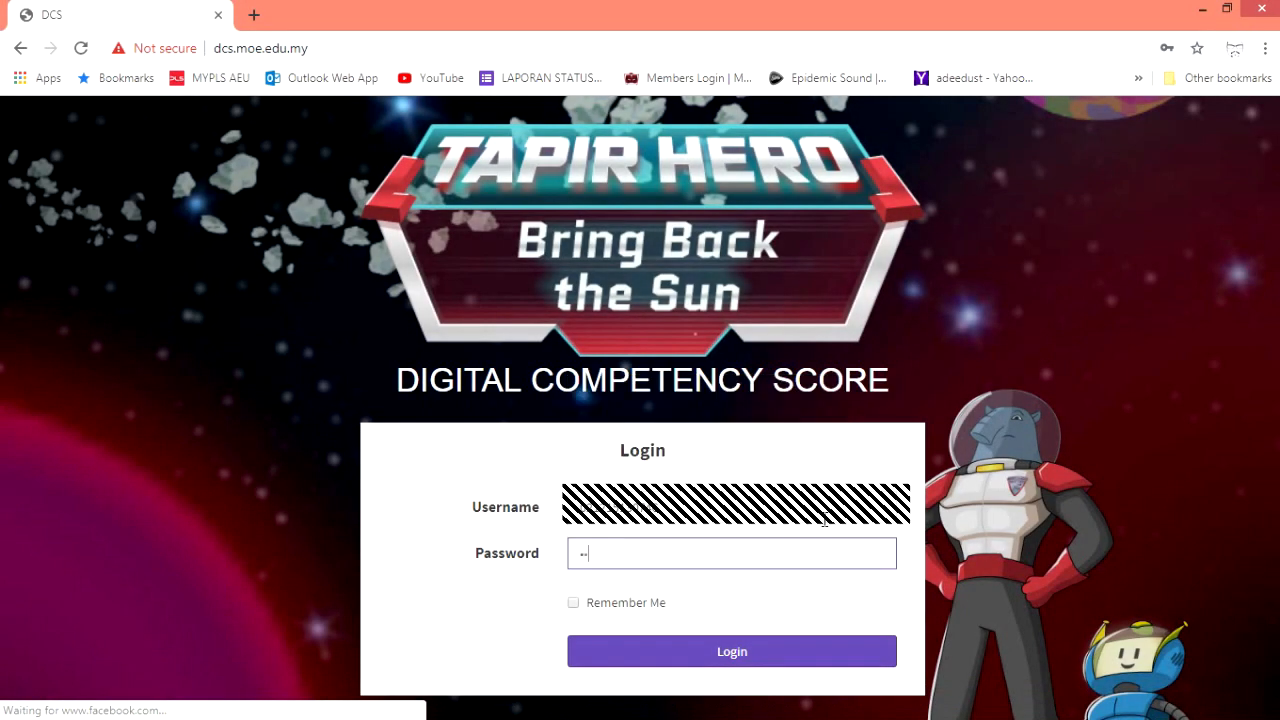
pyautogui.click(812, 665)
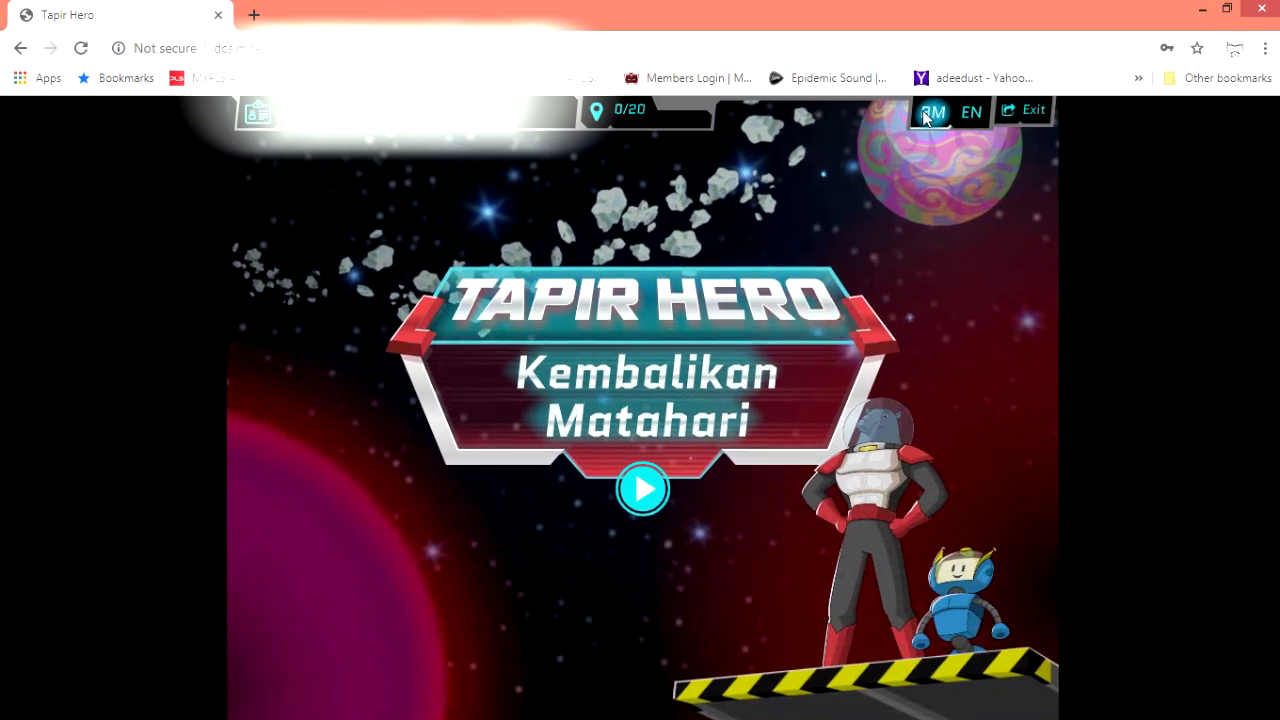
pyautogui.click(967, 121)
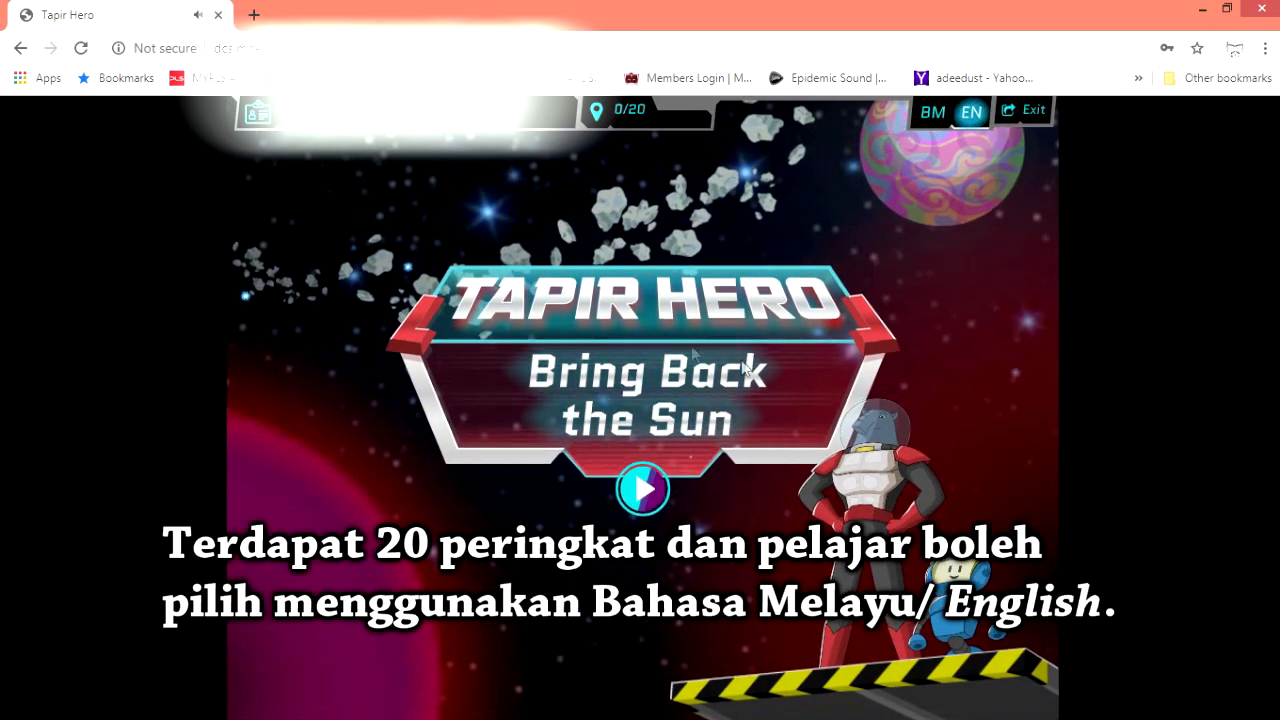